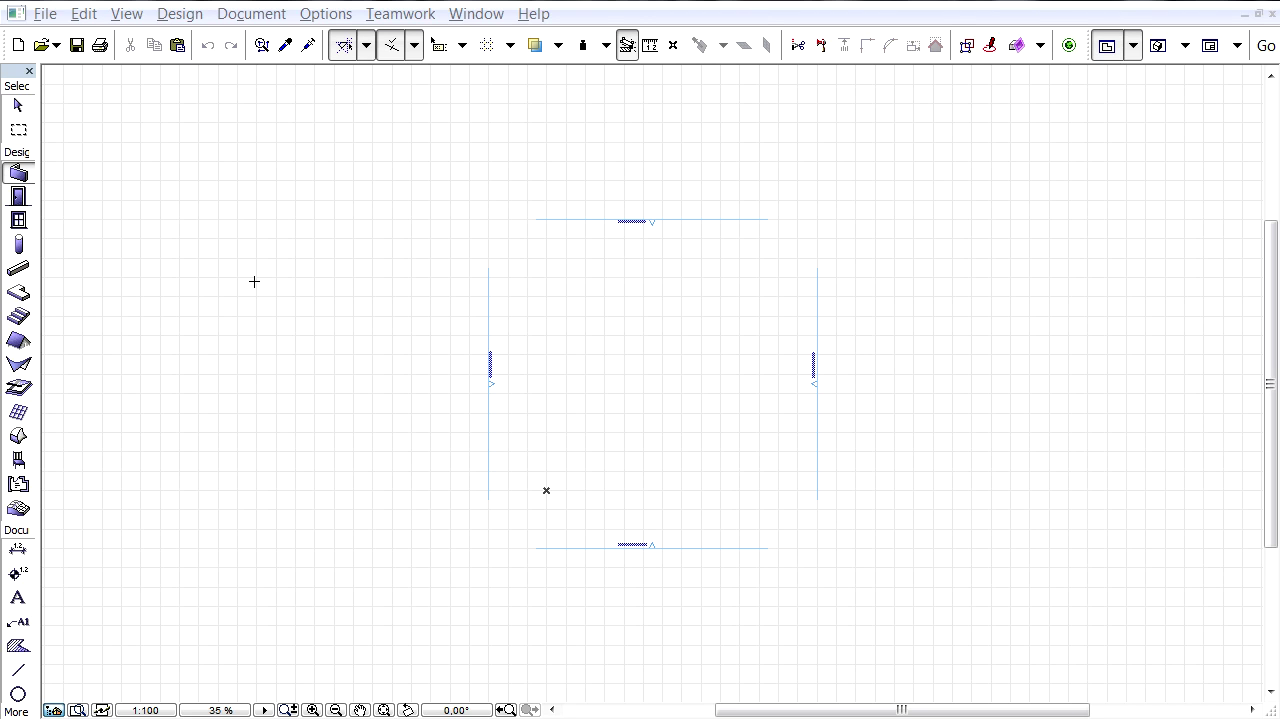
Open the Merge file dialog from File > File Special > Merge.
left_click(54, 14)
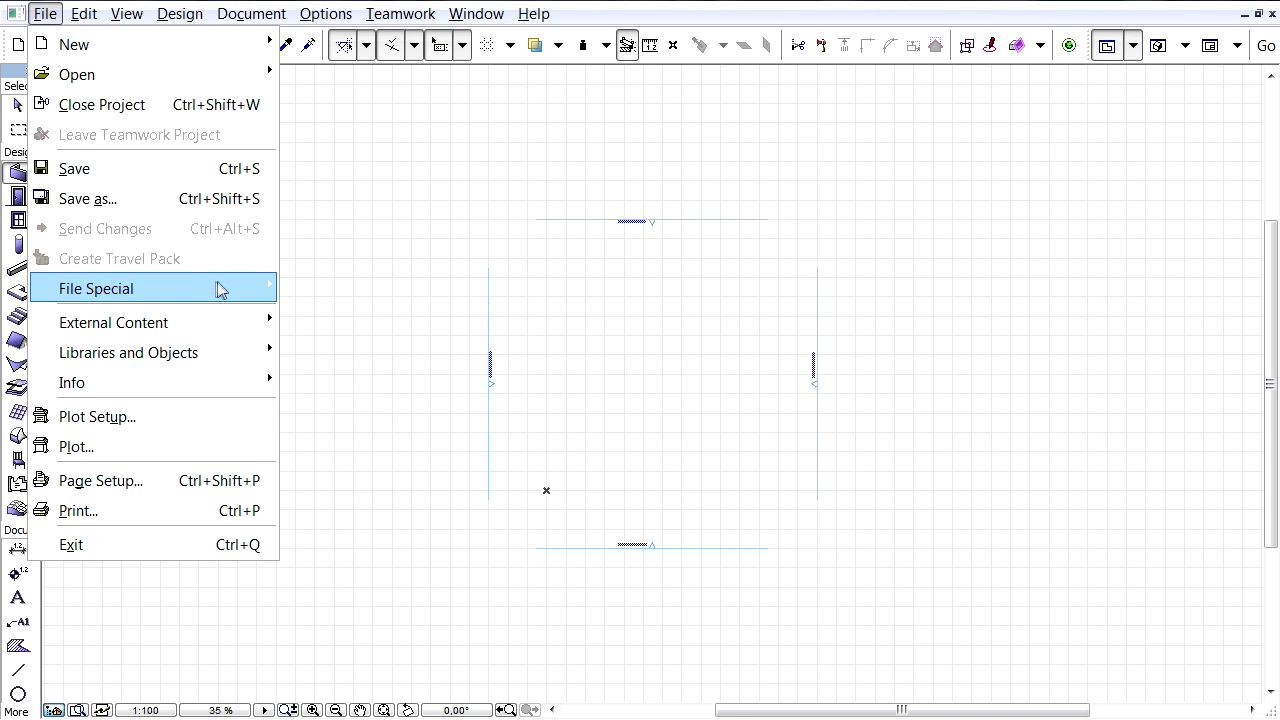
mouse_move(218, 288)
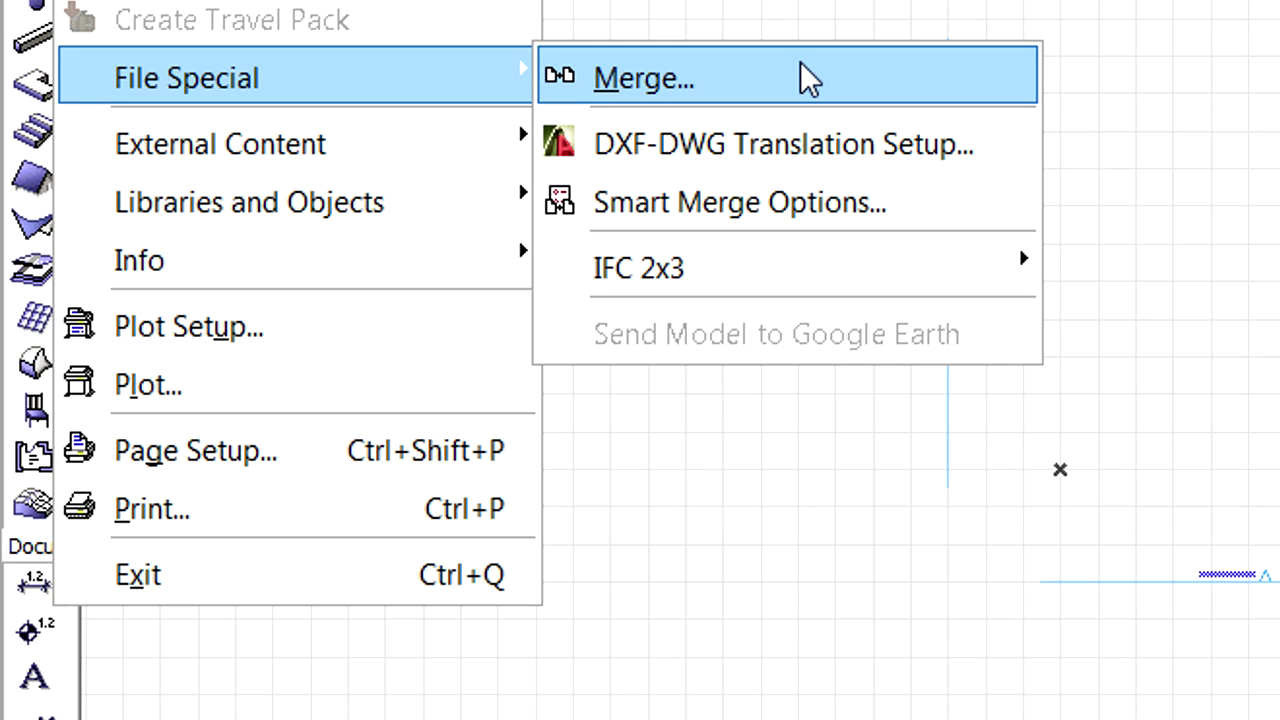
left_click(808, 80)
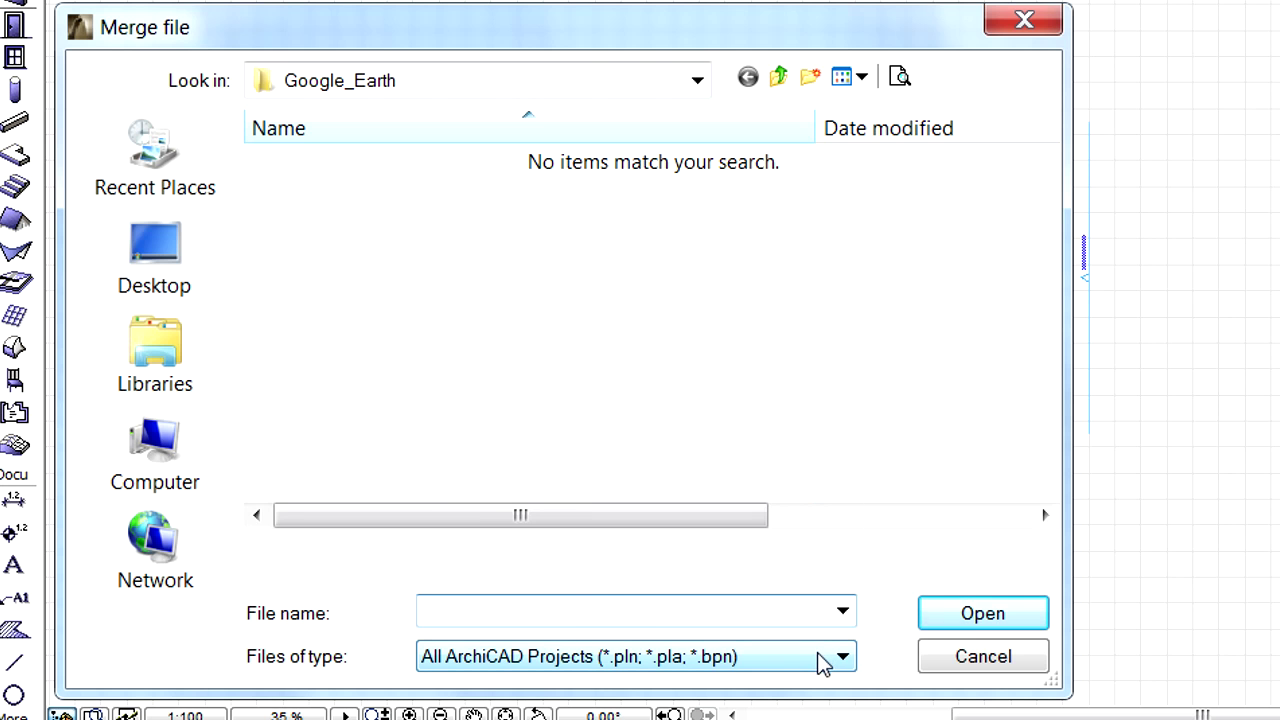
Select GE_model.kmz as a Google Earth file and accept the default KMZ import options.
left_click(820, 658)
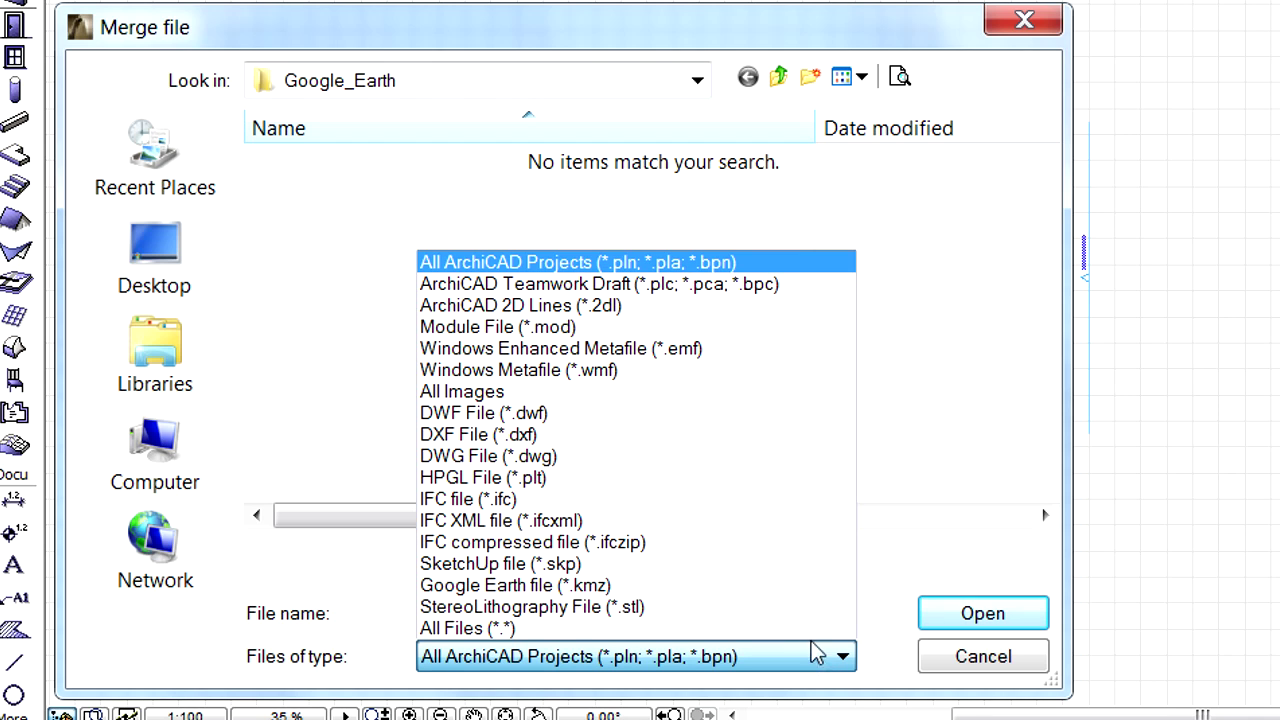
left_click(800, 586)
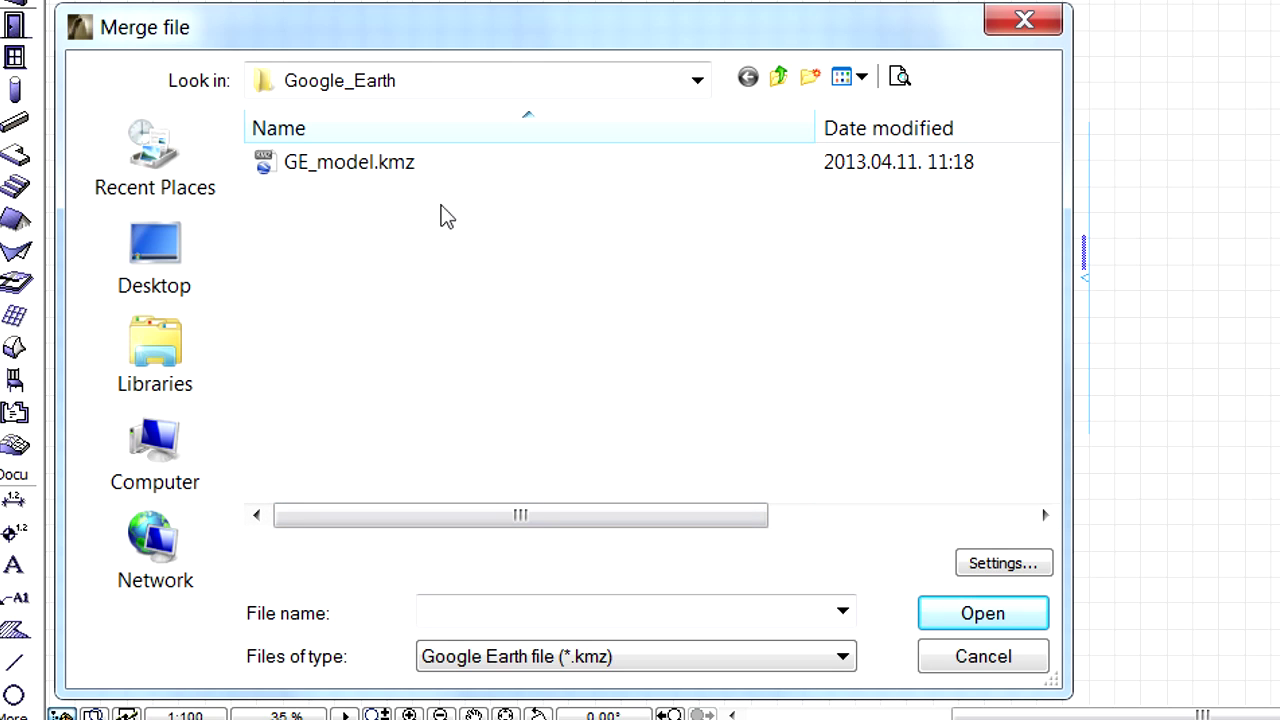
left_click(414, 165)
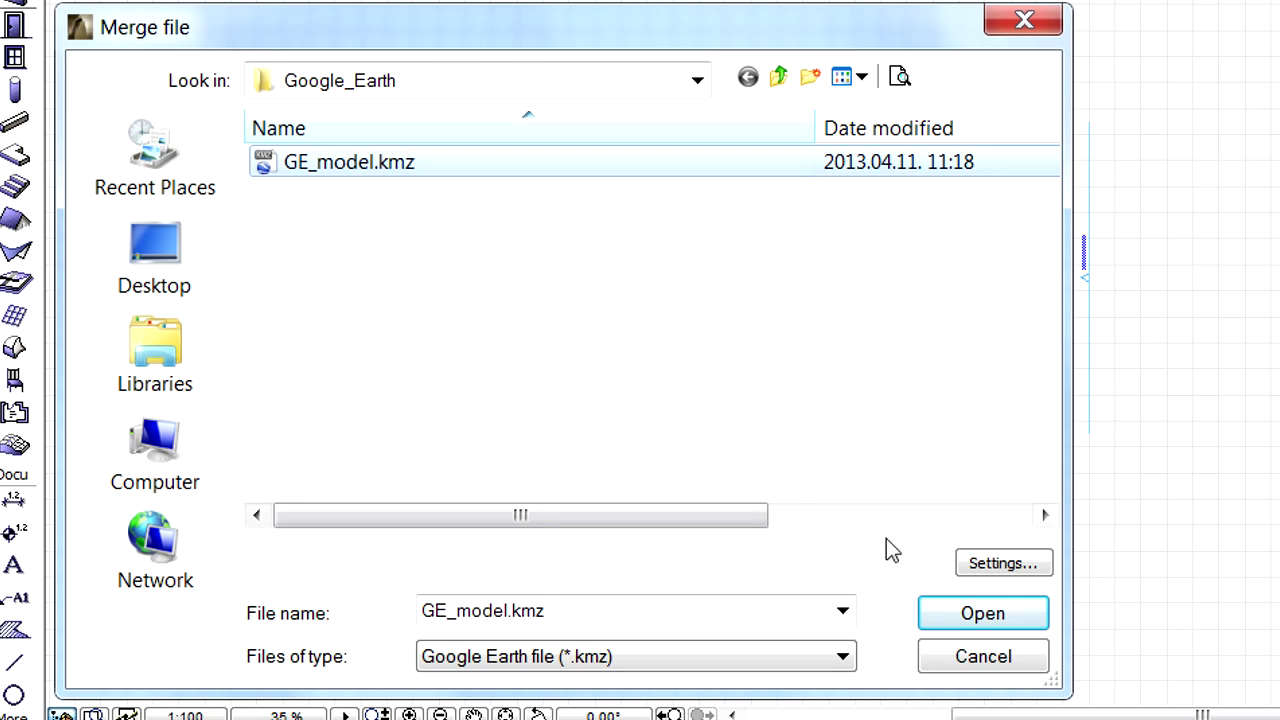
left_click(1041, 564)
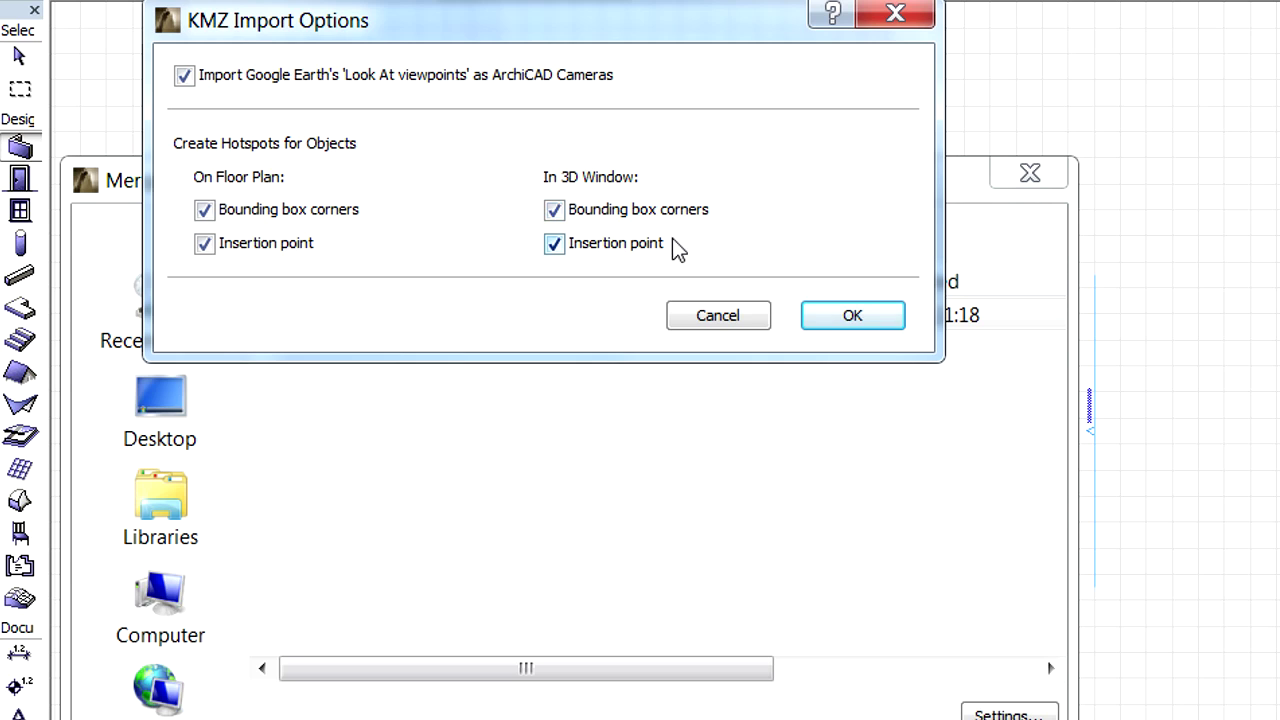
left_click(886, 320)
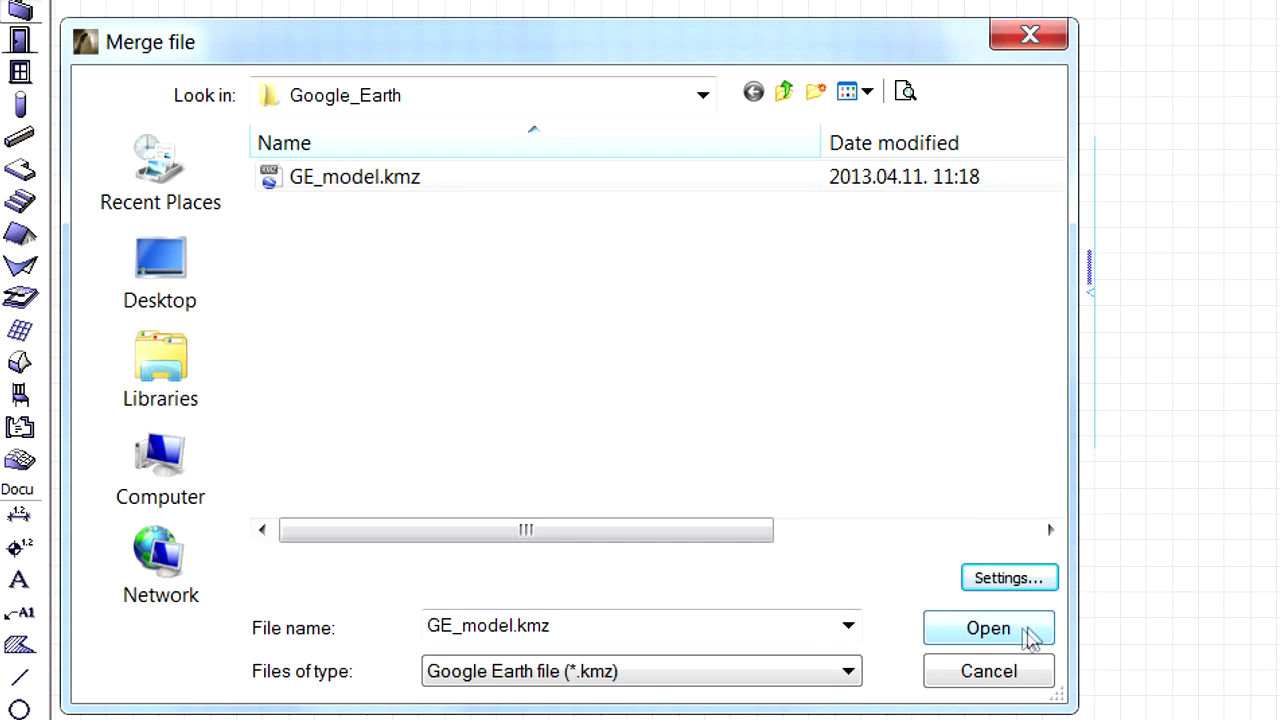
Open GE_model.kmz past the altitude warning and choose to overwrite the project location with imported coordinates.
left_click(1030, 632)
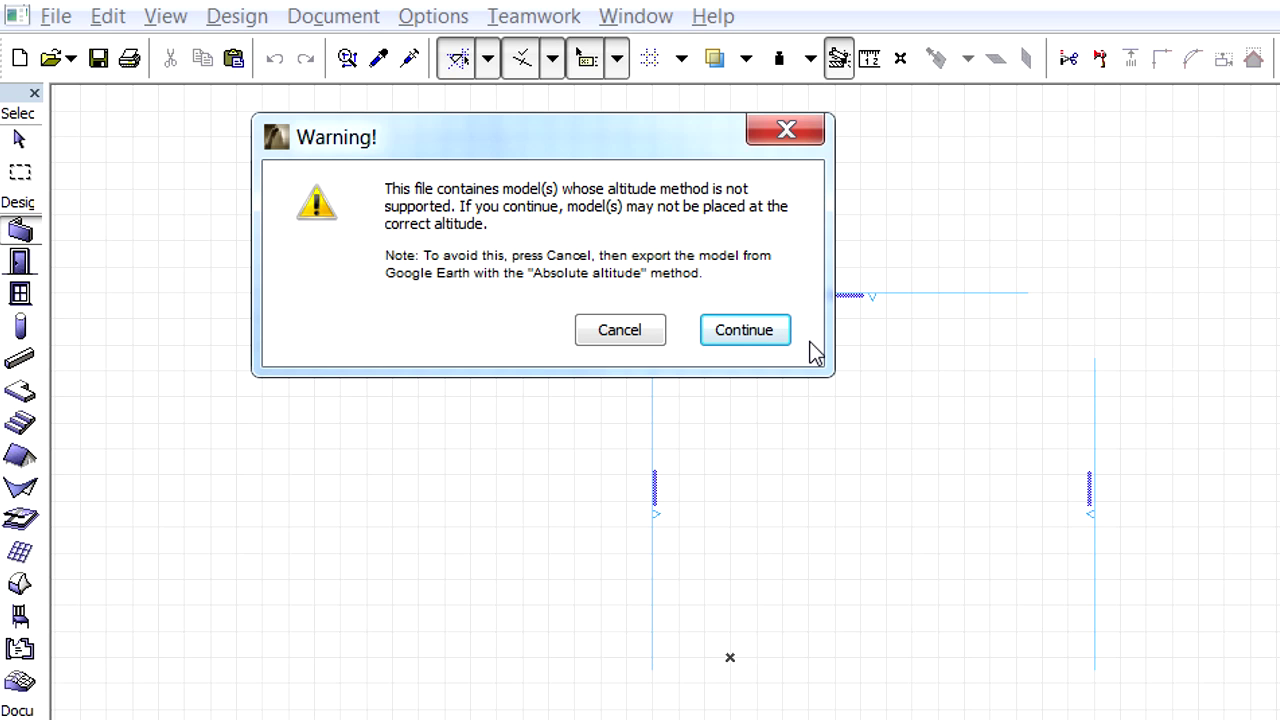
left_click(765, 336)
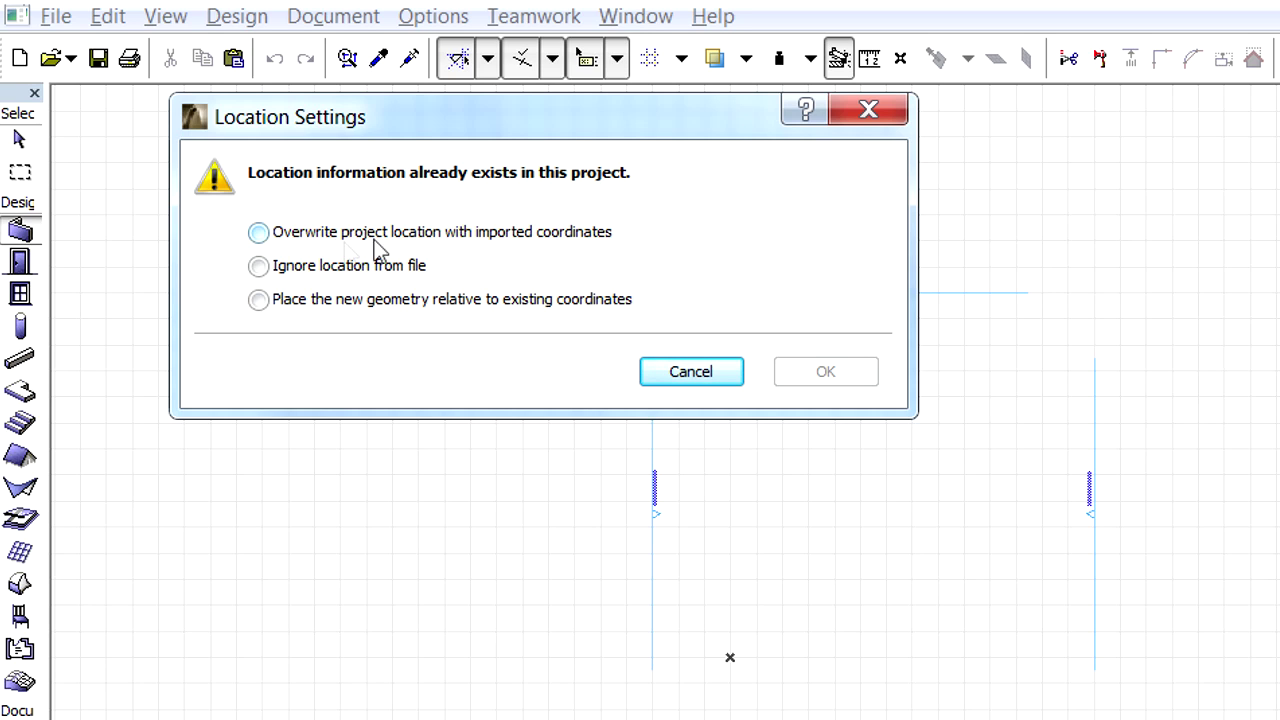
left_click(259, 233)
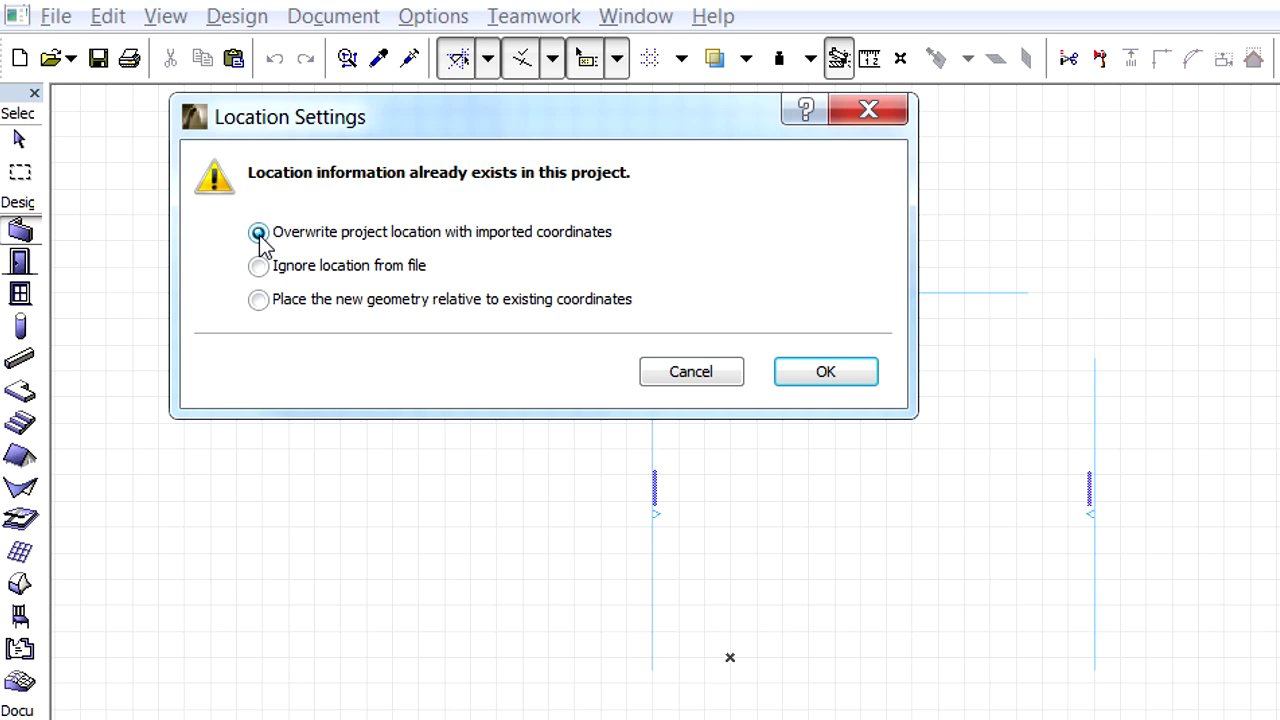
left_click(806, 371)
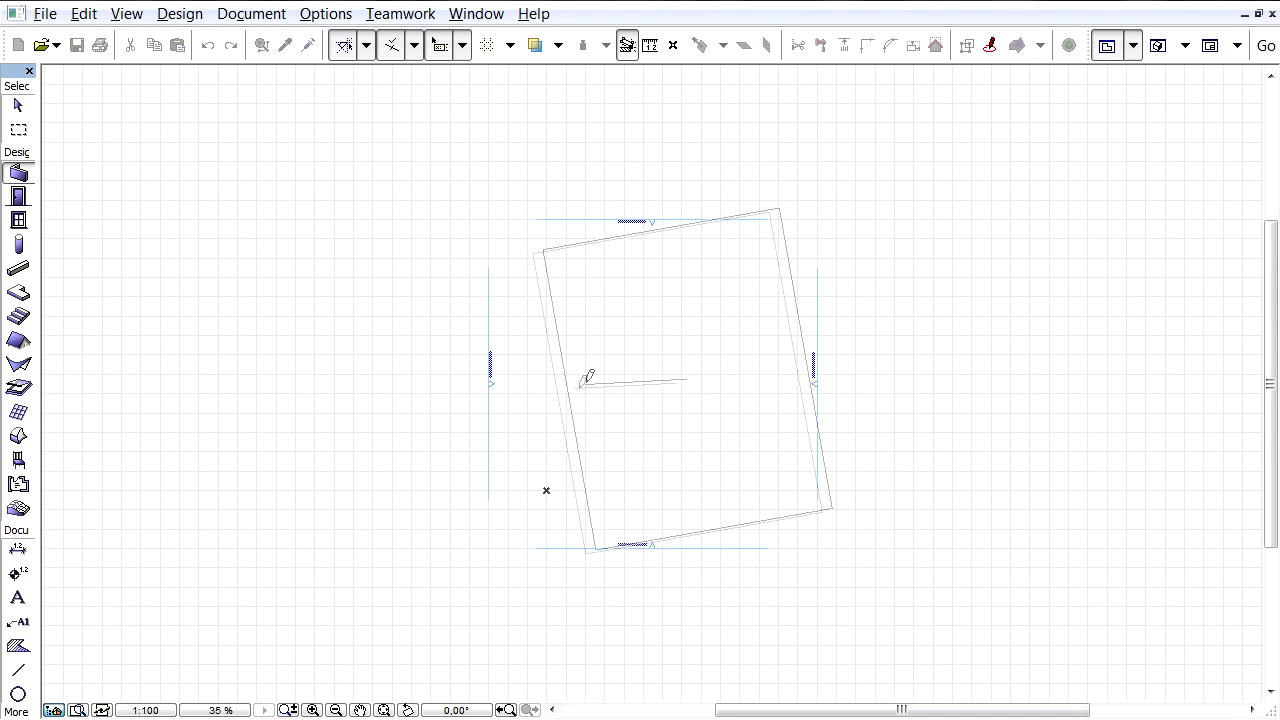
Place the merged house on the floor plan and go to Options > Project Preferences.
left_click(548, 487)
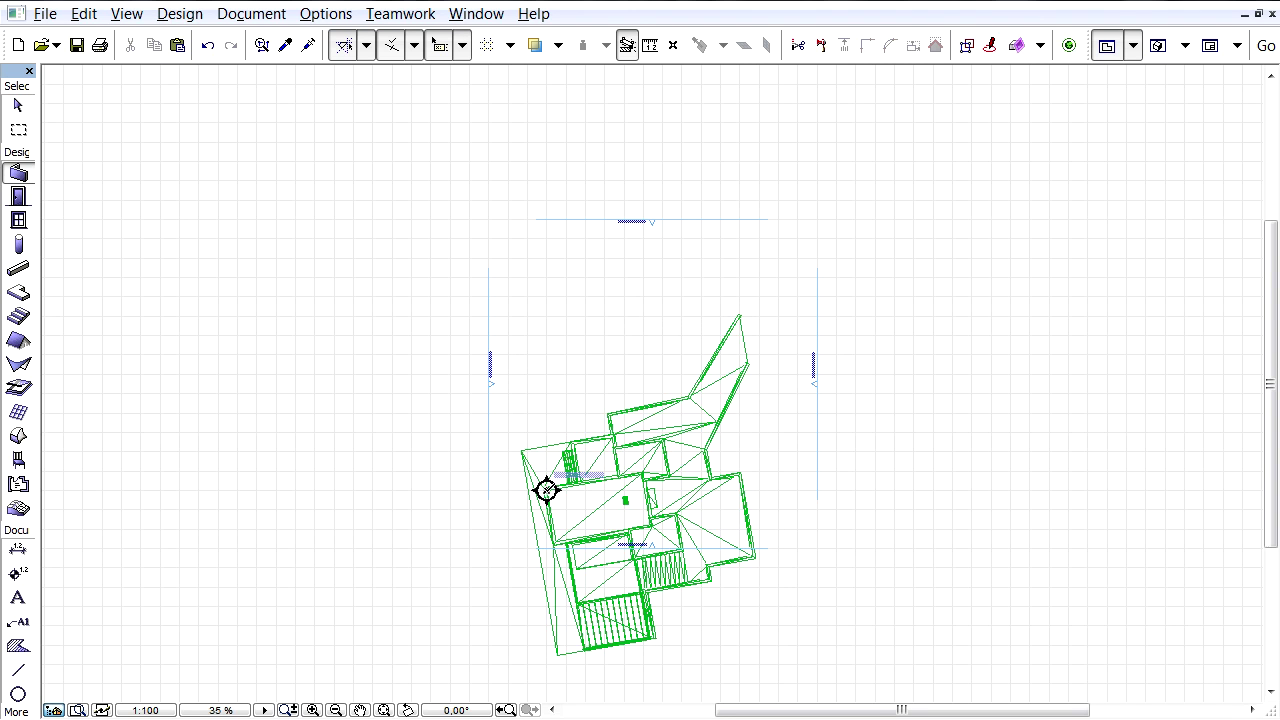
scroll(546, 489, "up", 2)
left_click(337, 15)
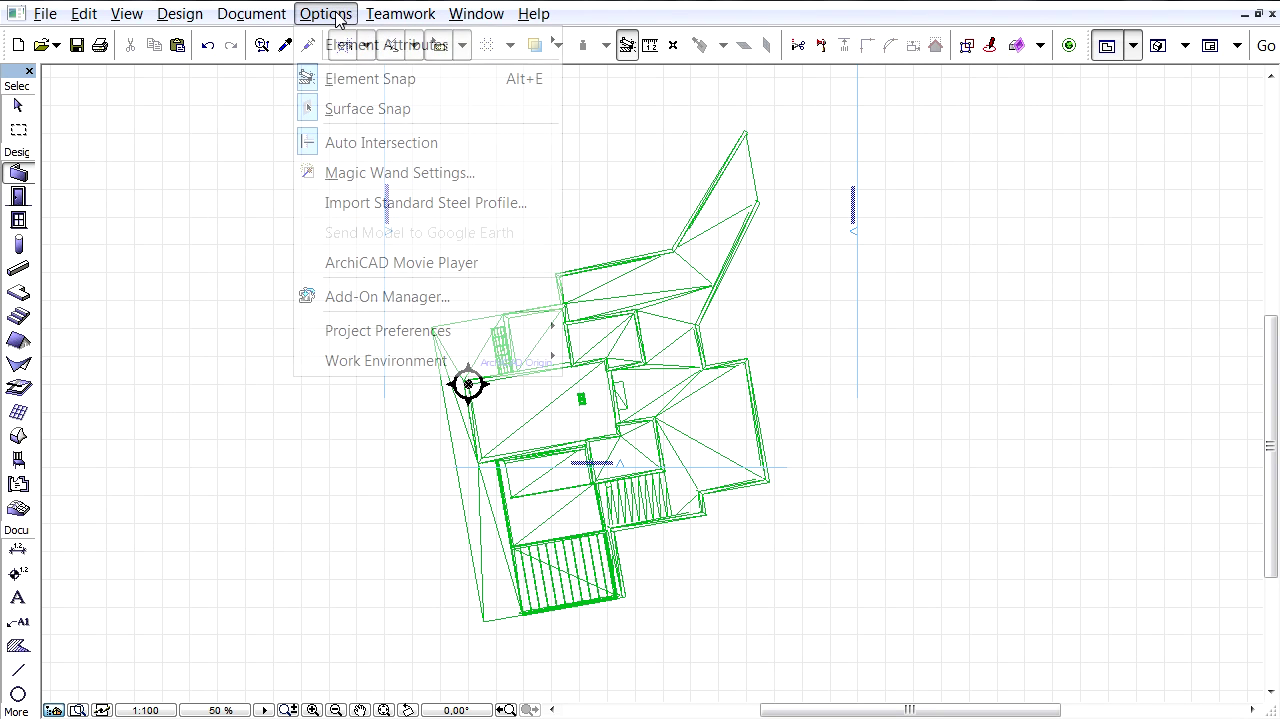
mouse_move(475, 326)
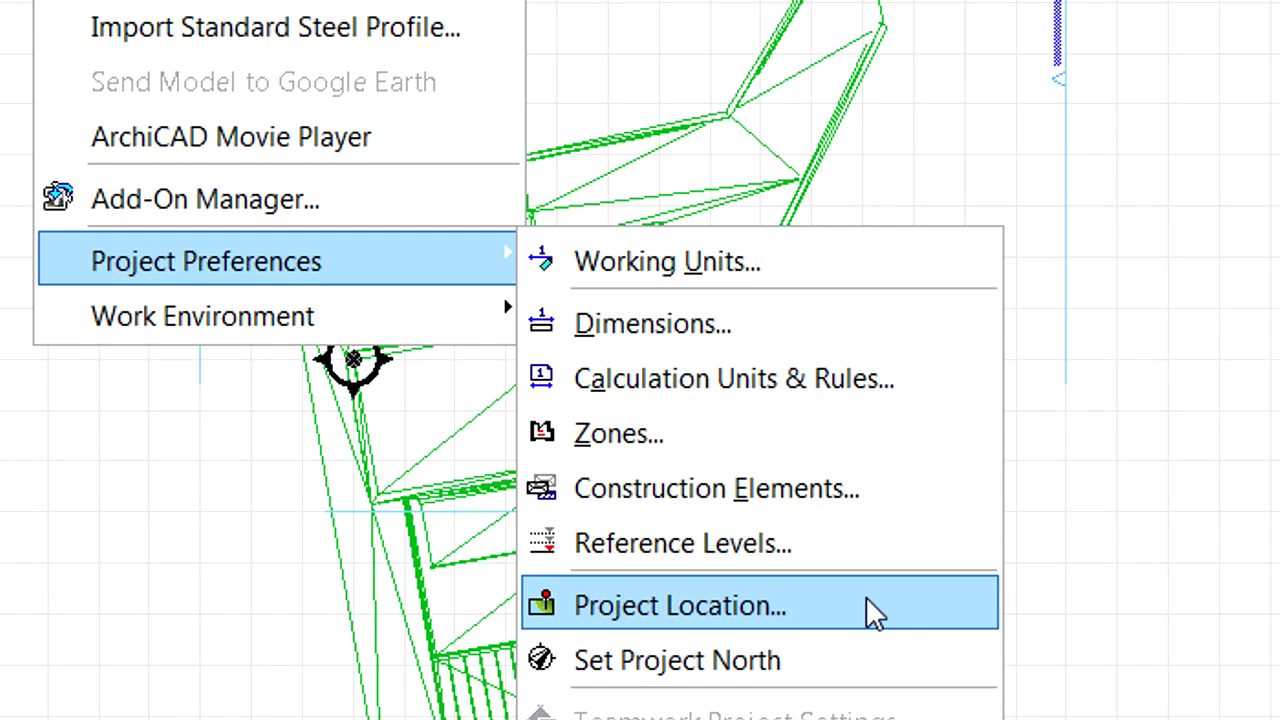
Verify the project location of 59° 56' 11.08" N, 10° 44' 56.42" E and accept it.
left_click(866, 596)
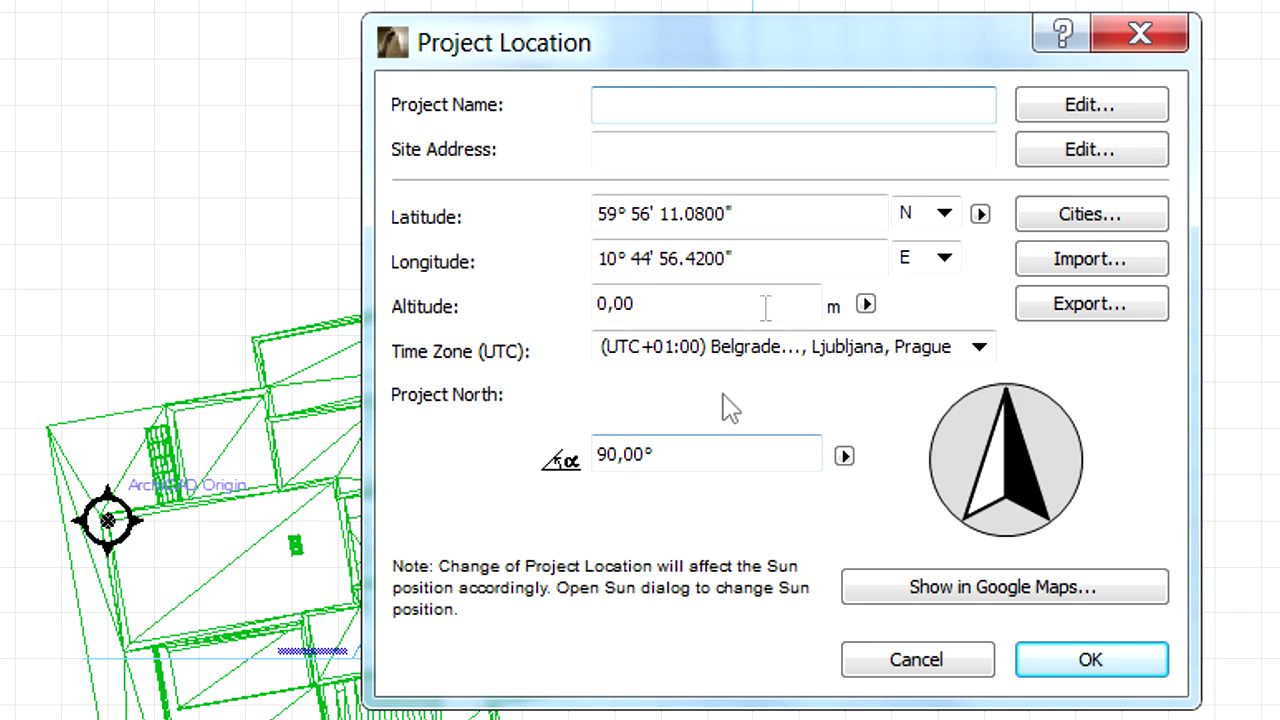
left_click(790, 215)
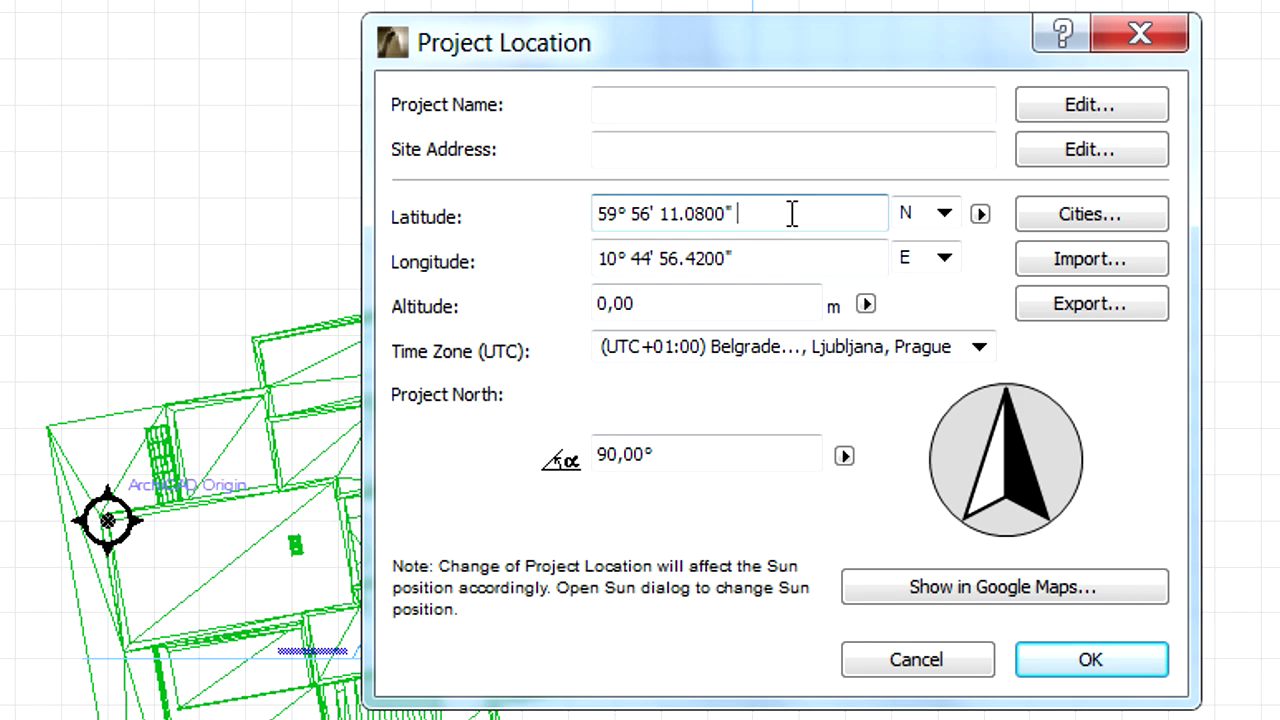
left_click(797, 258)
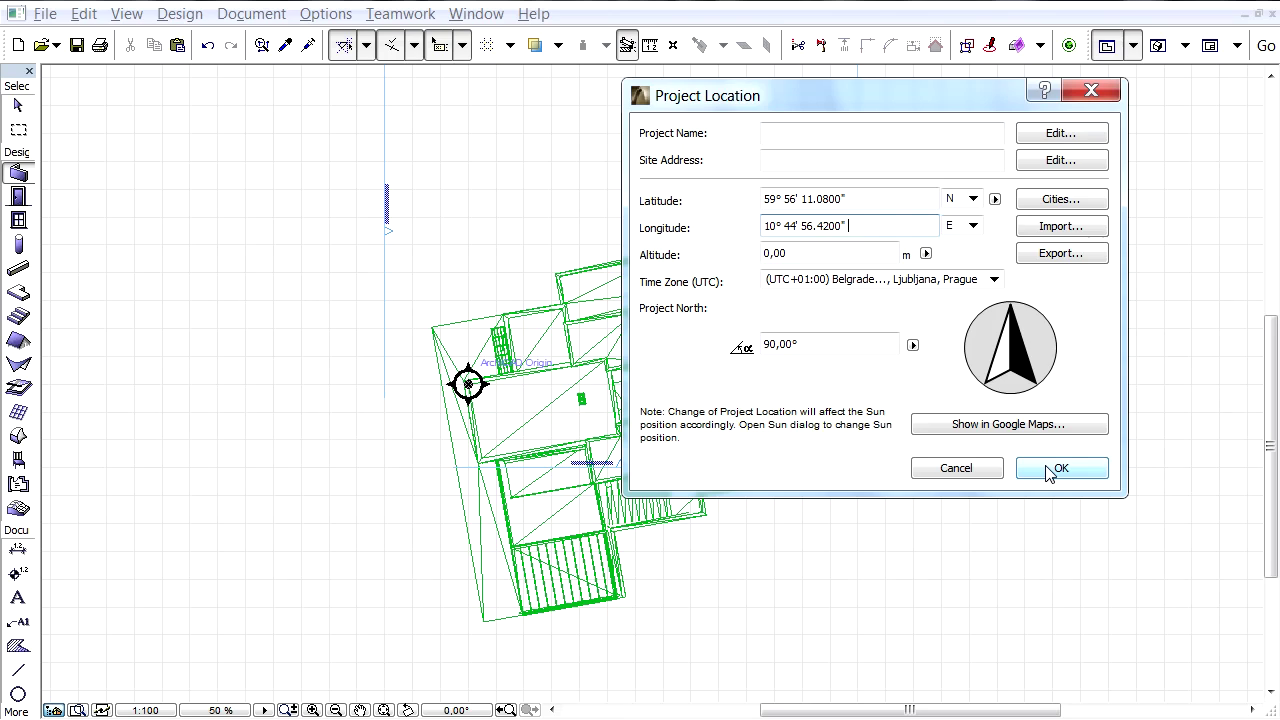
left_click(1072, 665)
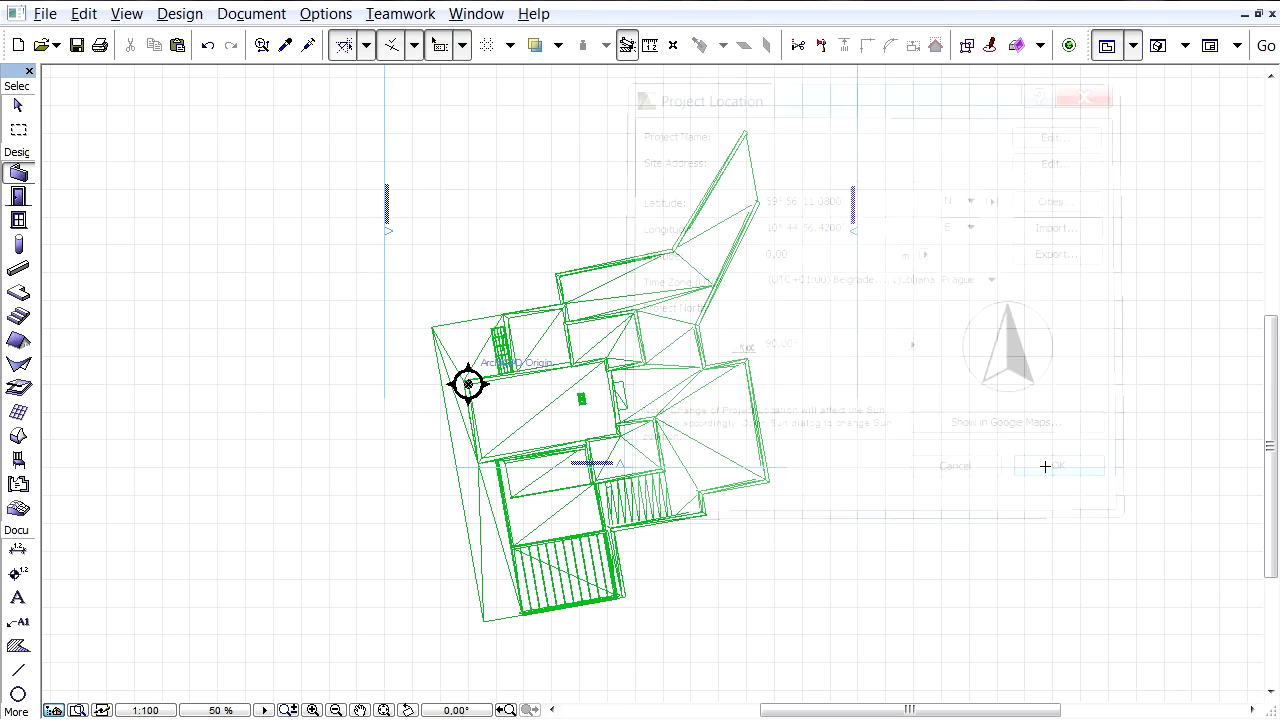
key("F3")
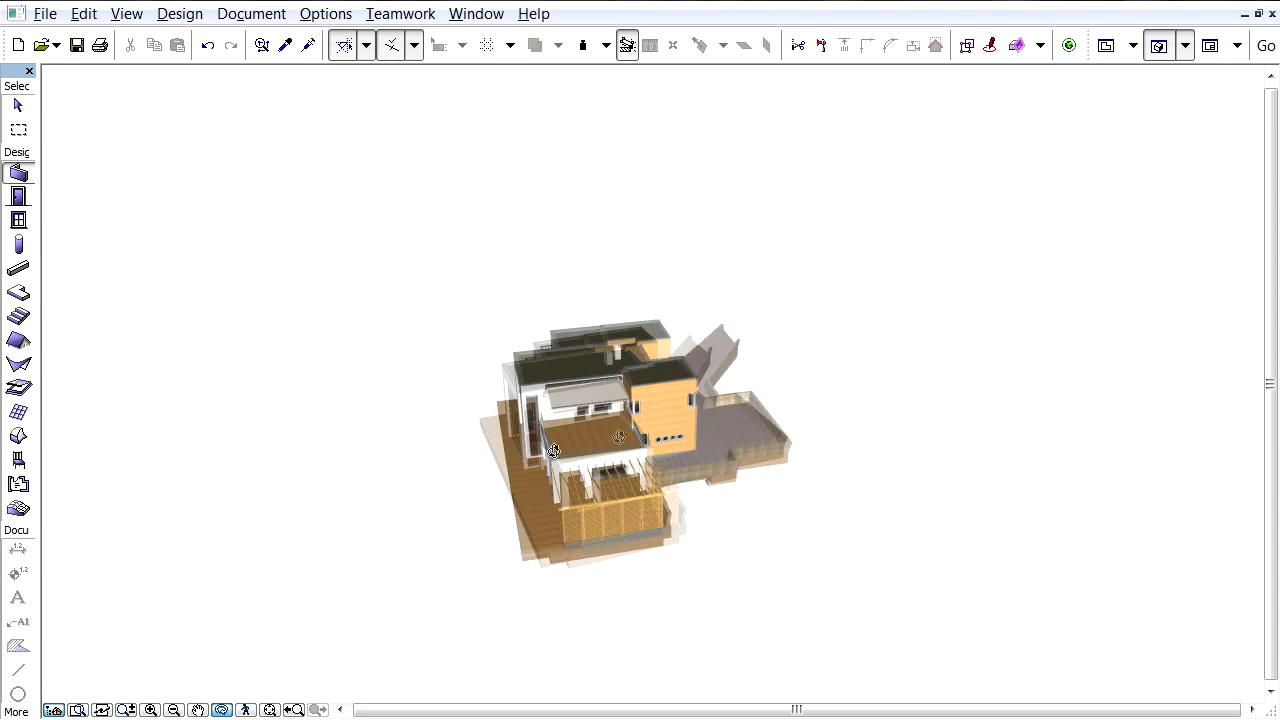
Orbit the 3D house and select it to confirm its base elevation is 0.
left_click_drag(728, 410, 653, 458)
left_click(623, 378)
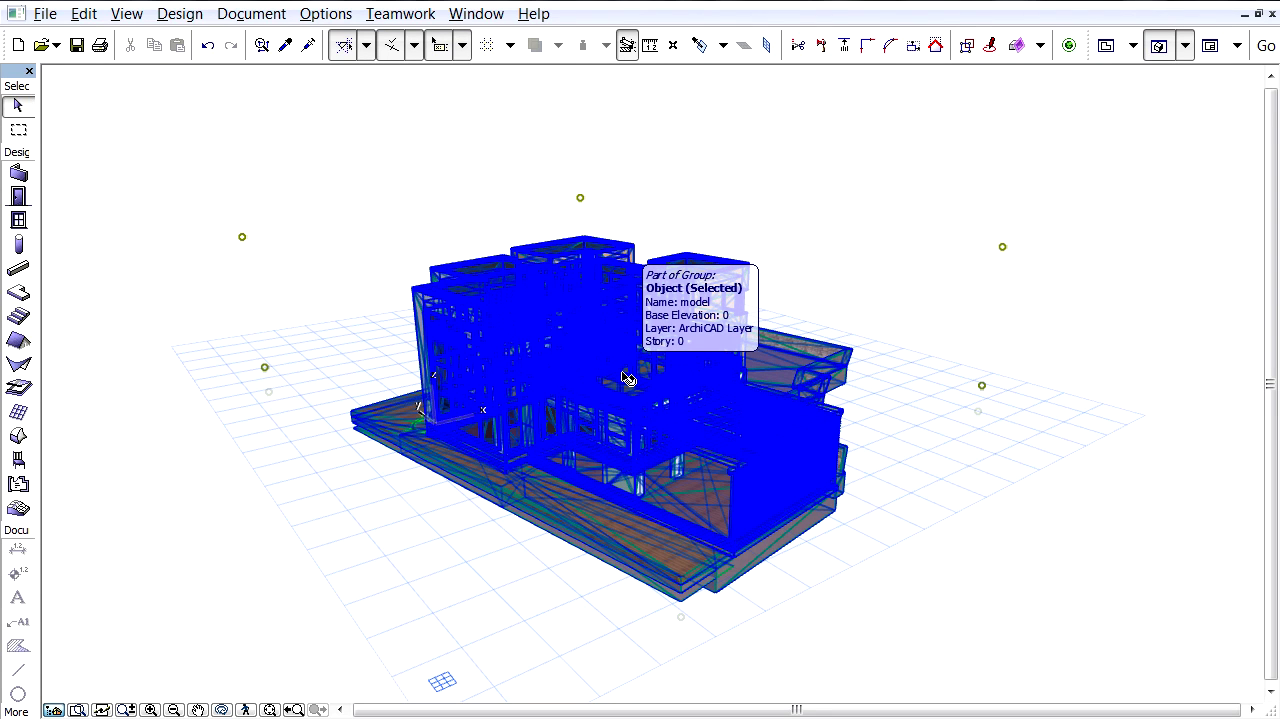
left_click(369, 294)
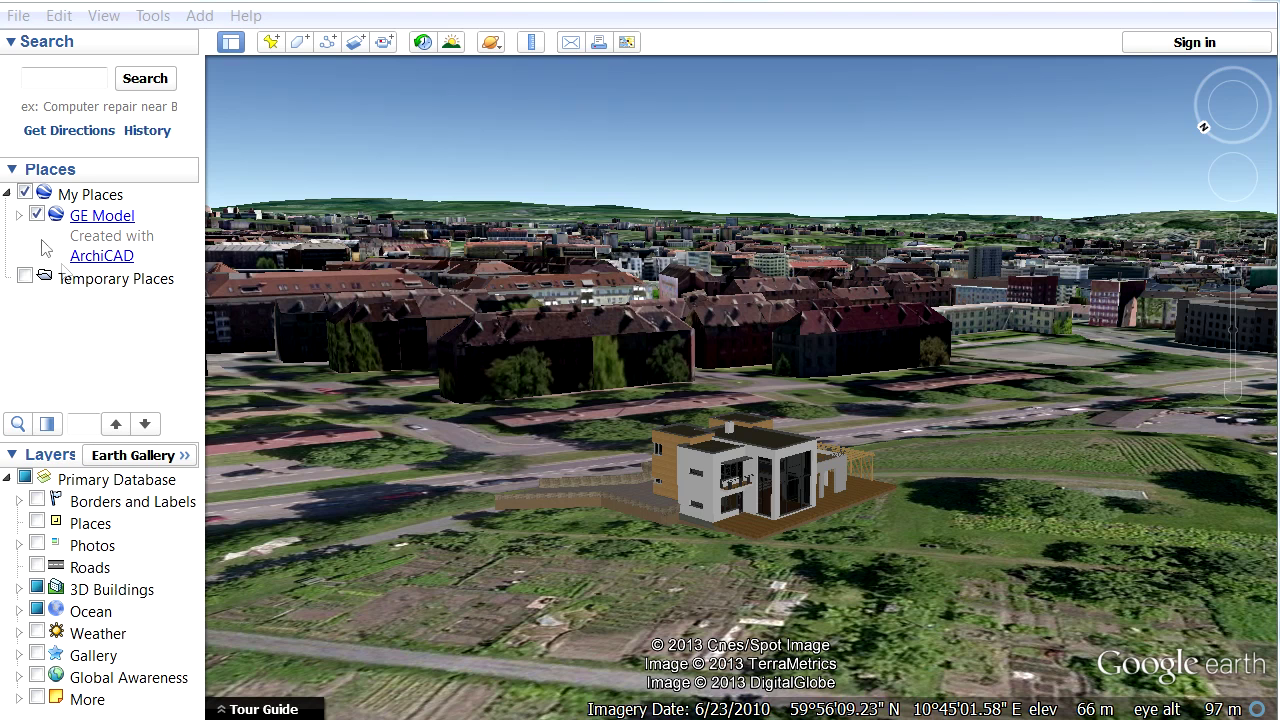
Open the Edit Model properties for GE Model from the Edit menu.
left_click(19, 216)
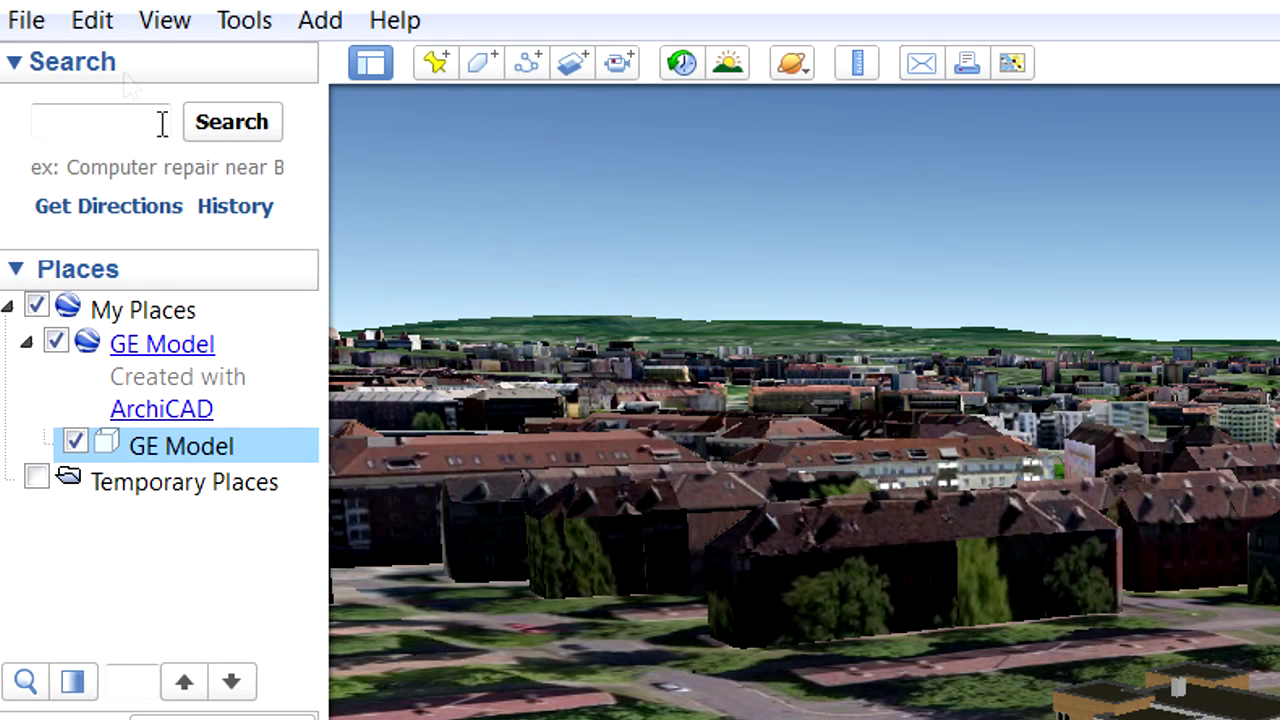
left_click(97, 27)
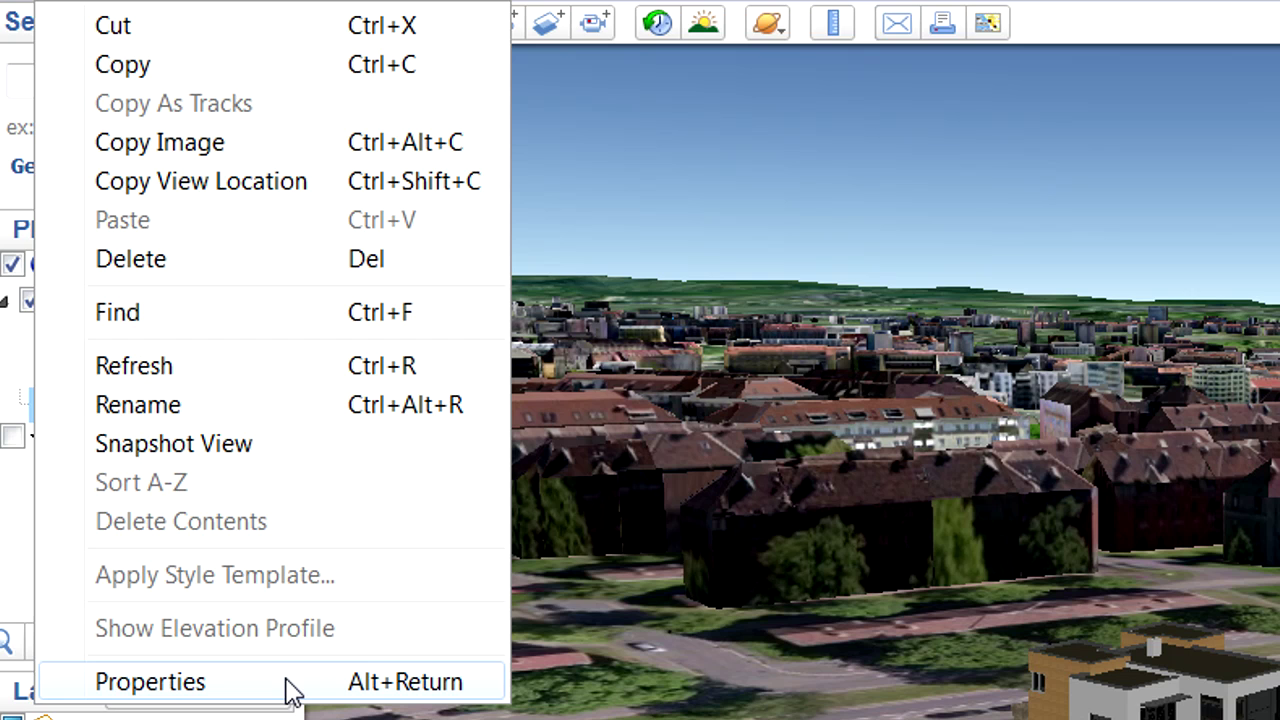
left_click(150, 681)
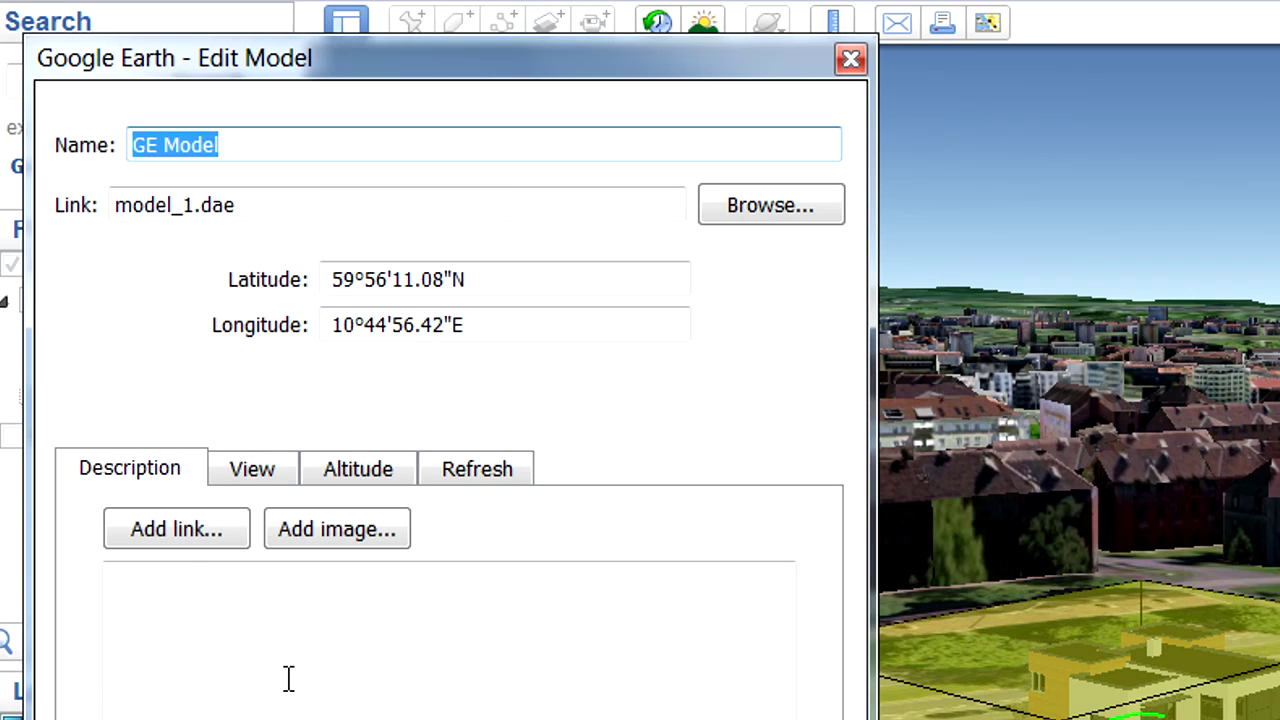
Switch the model's altitude mode to Absolute on the Altitude tab.
left_click(360, 472)
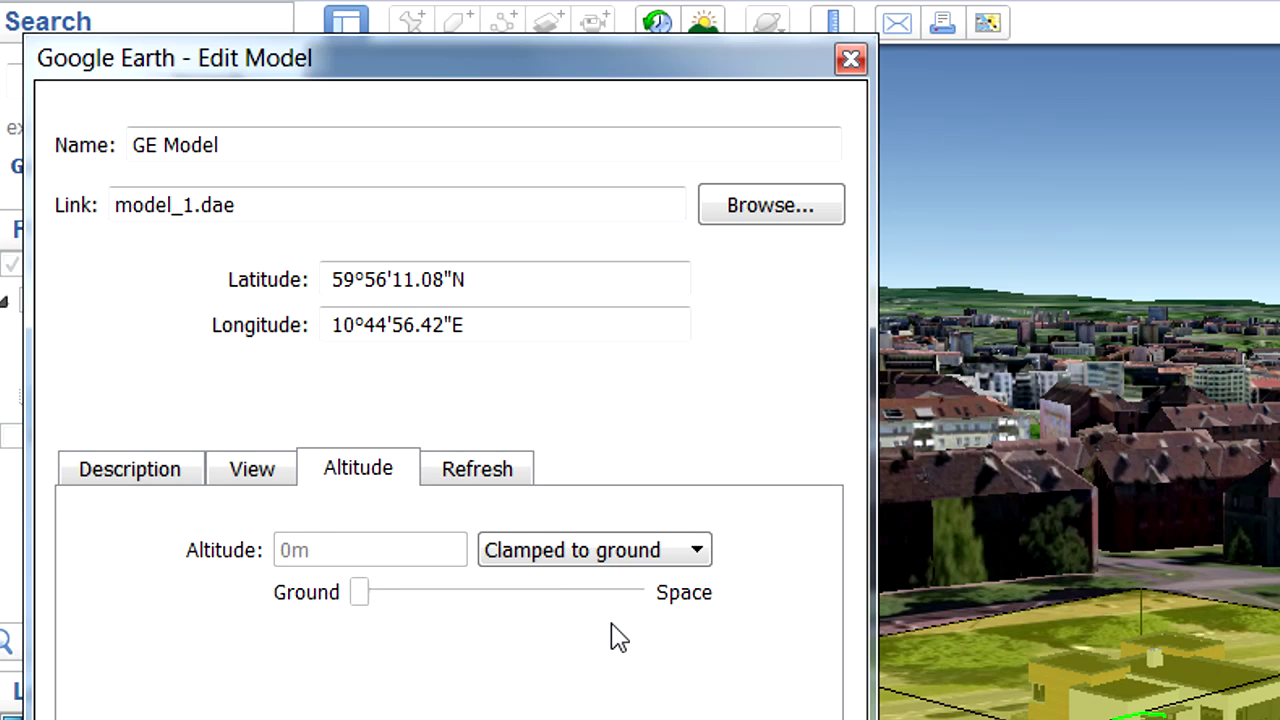
left_click(590, 558)
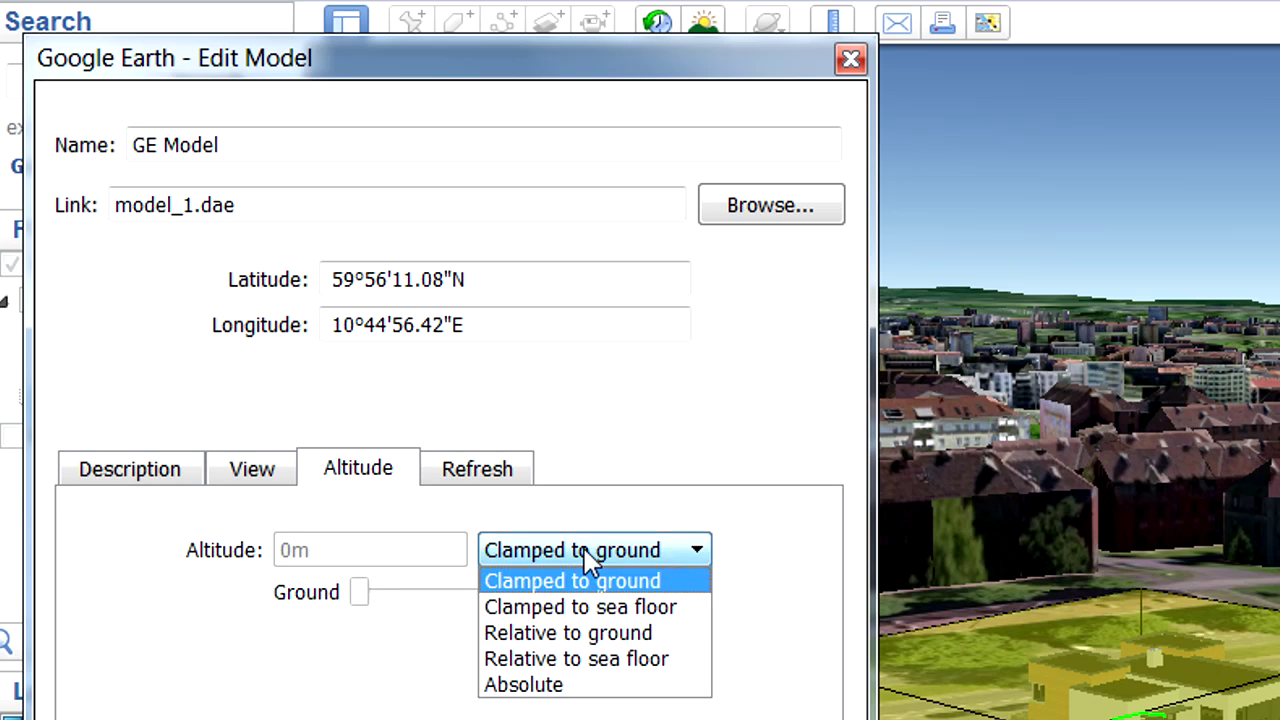
left_click(674, 636)
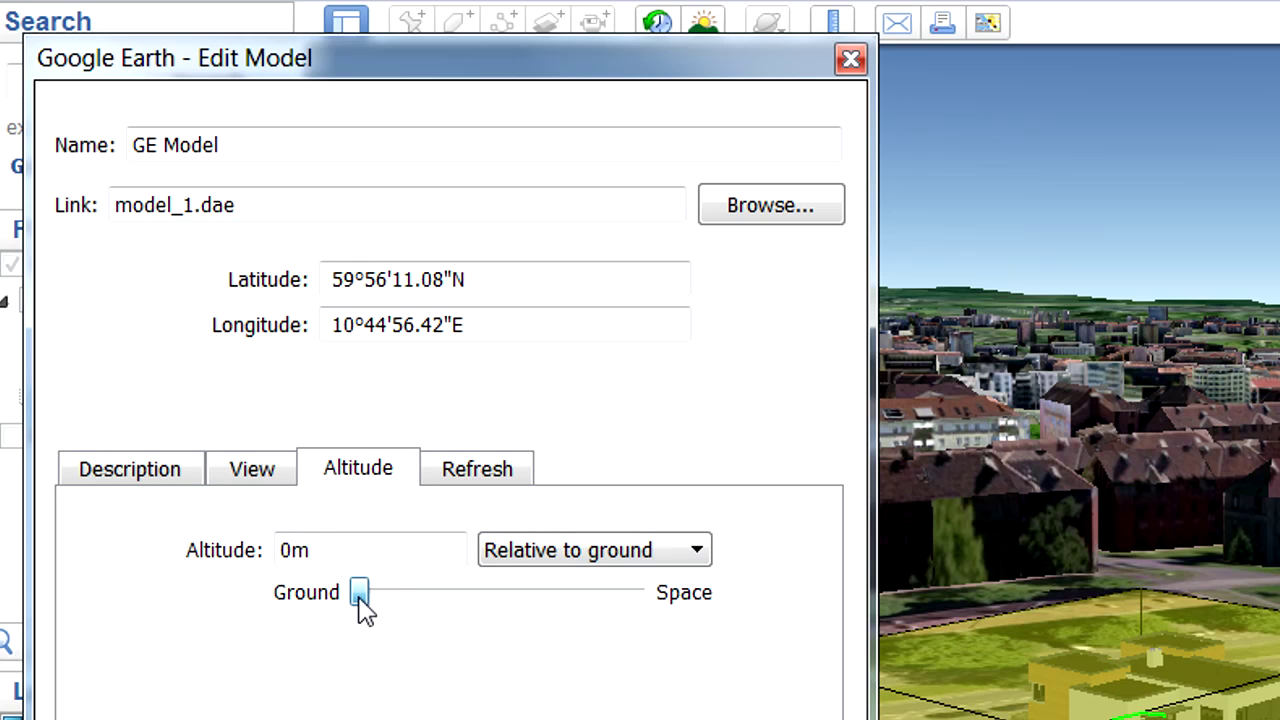
mouse_move(366, 604)
left_mouse_down()
mouse_move(381, 600)
mouse_move(366, 602)
left_mouse_up()
left_click(515, 550)
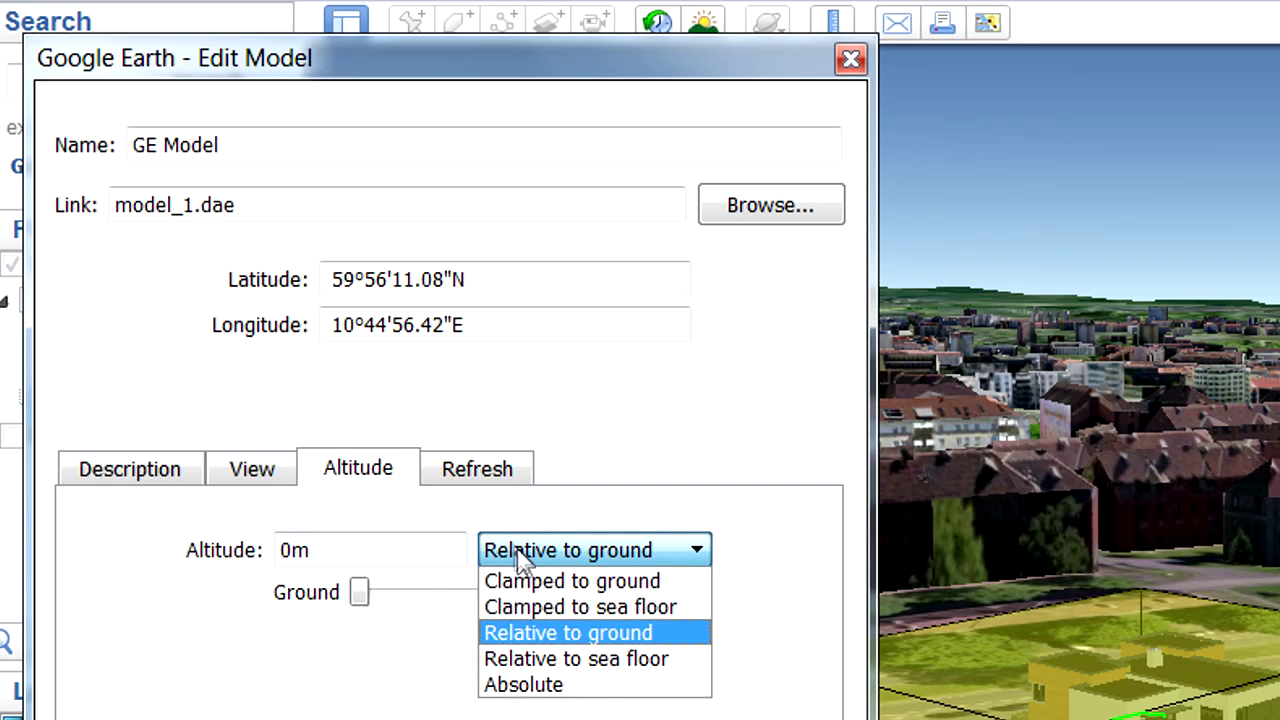
left_click(540, 685)
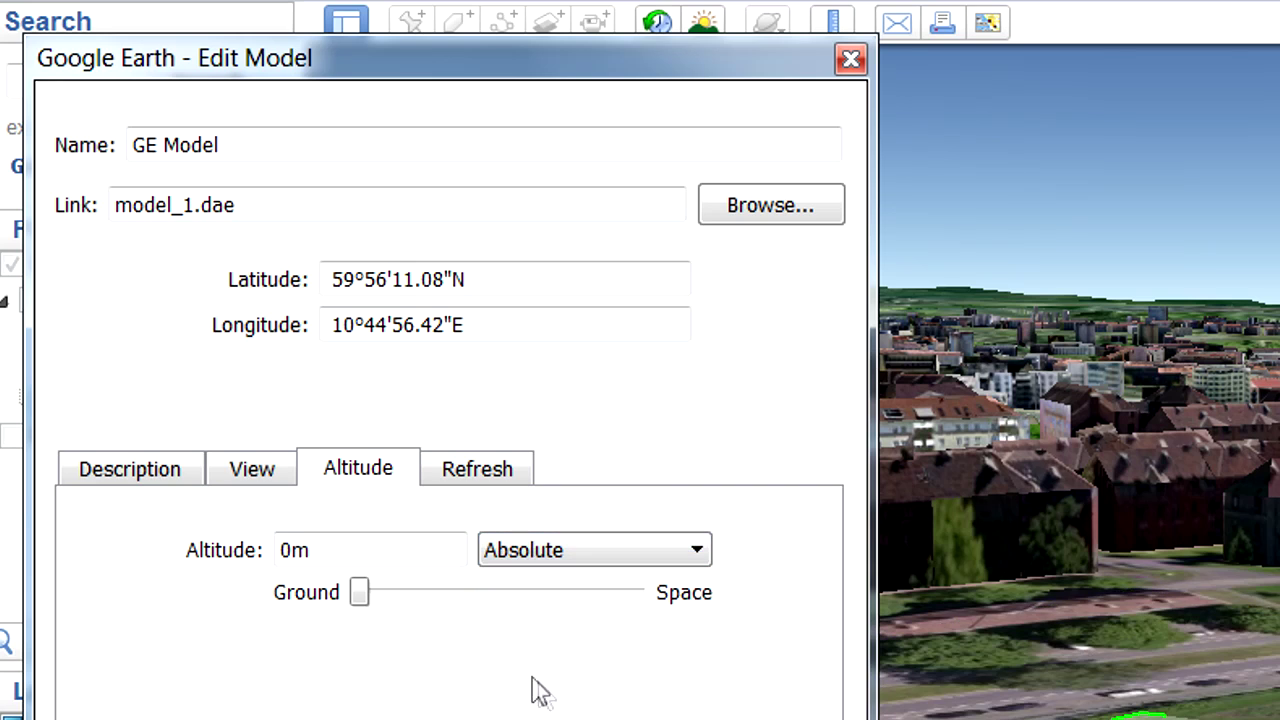
left_click_drag(363, 606, 390, 606)
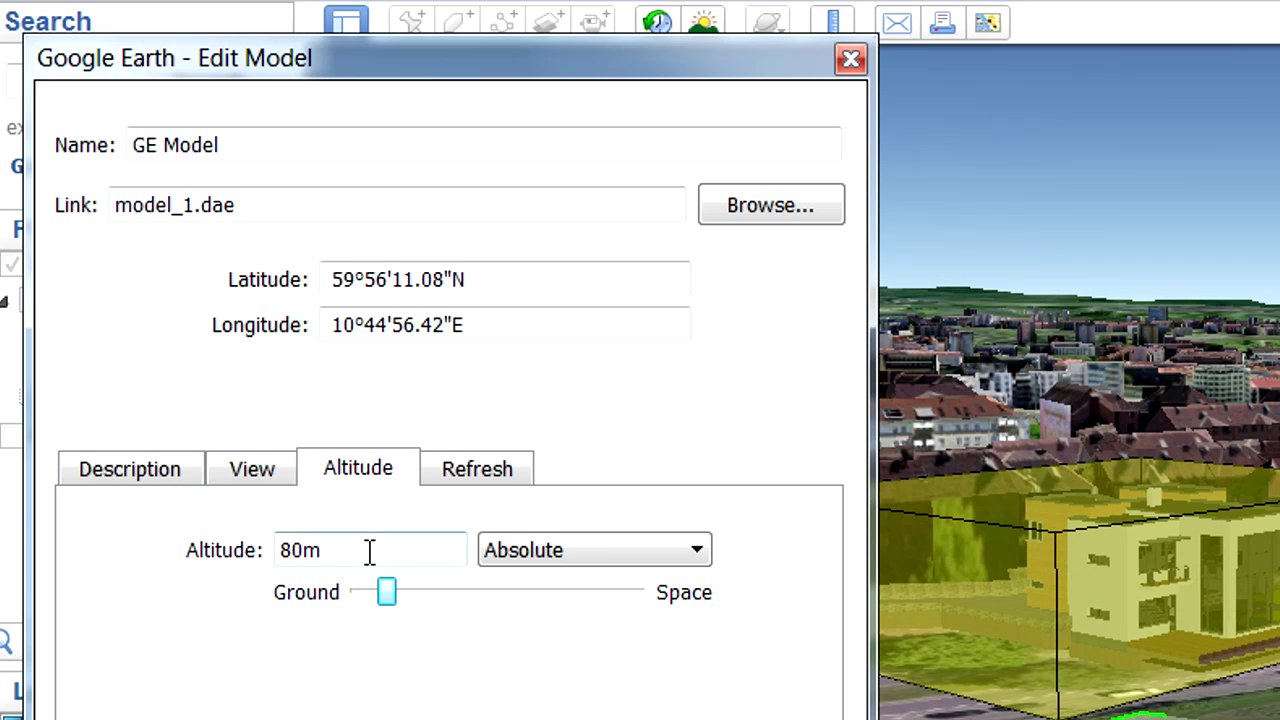
Replace the 80m altitude with 71m and confirm the model changes.
left_click_drag(369, 551, 271, 551)
type("71")
left_click(522, 558)
left_click(525, 560)
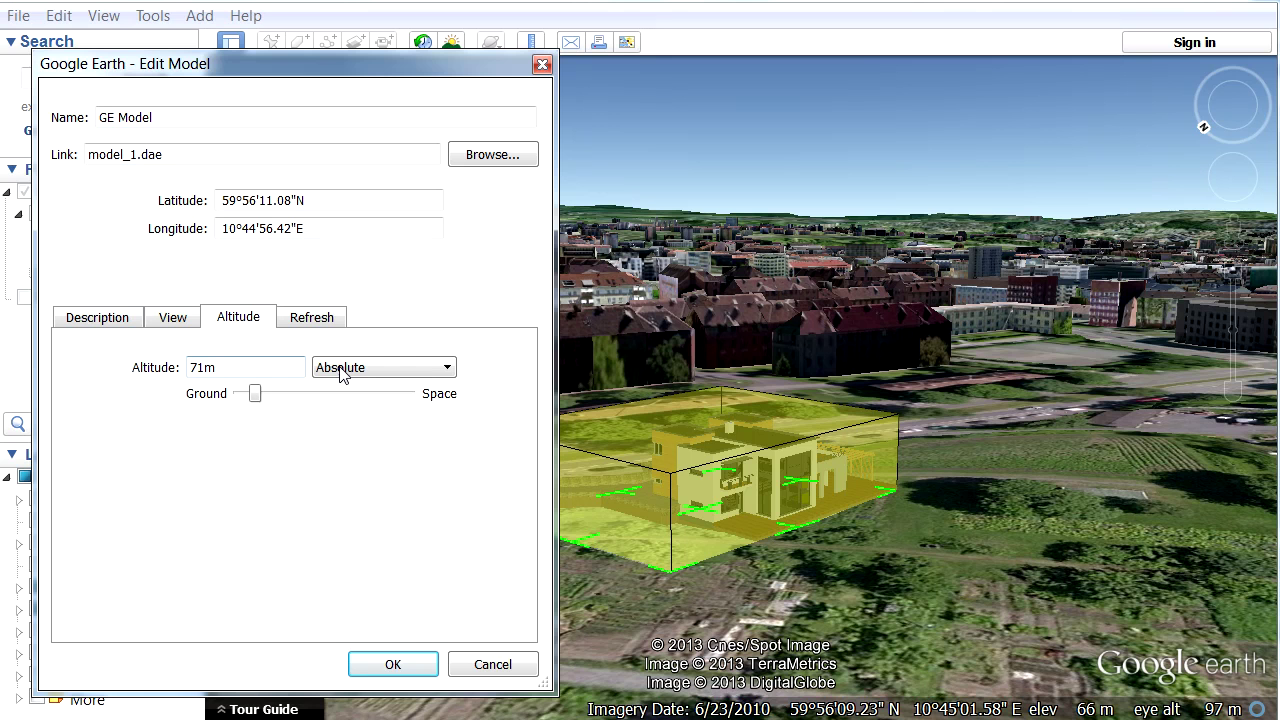
left_click(393, 664)
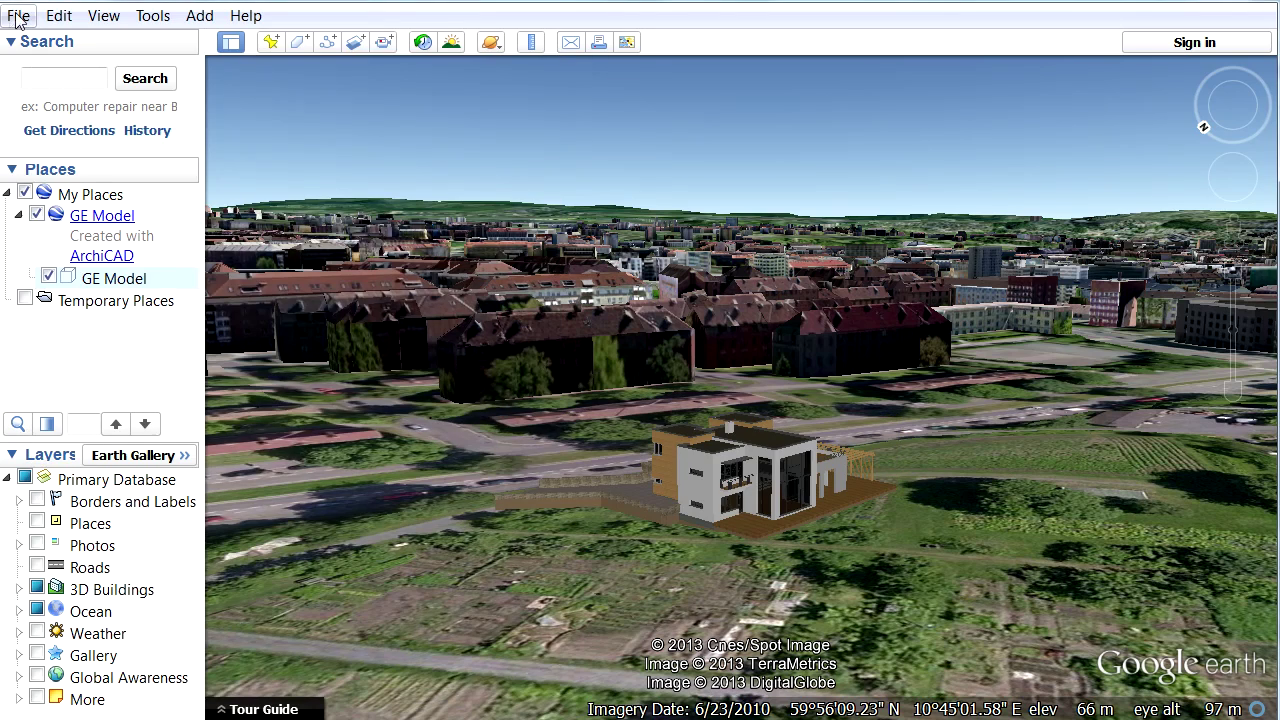
Use Save Place As, appending '_1' to the name to save GE Model_1.kmz.
left_click(18, 15)
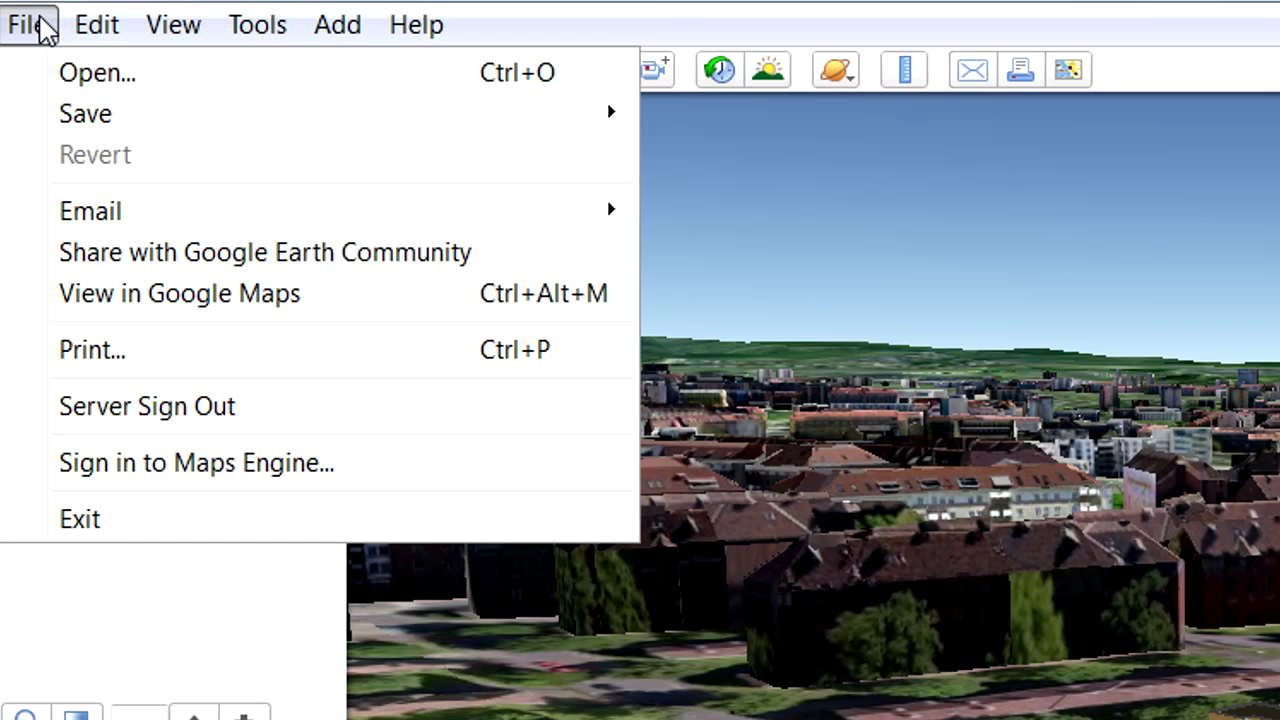
mouse_move(95, 122)
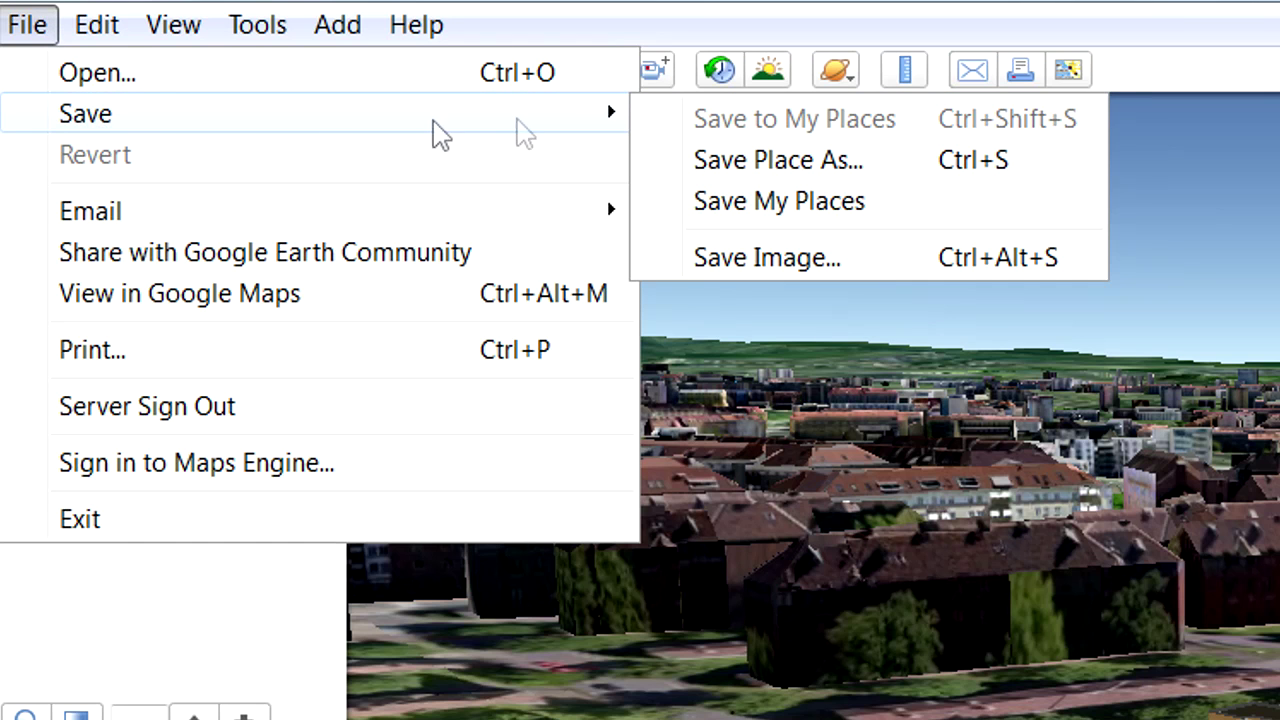
left_click(897, 165)
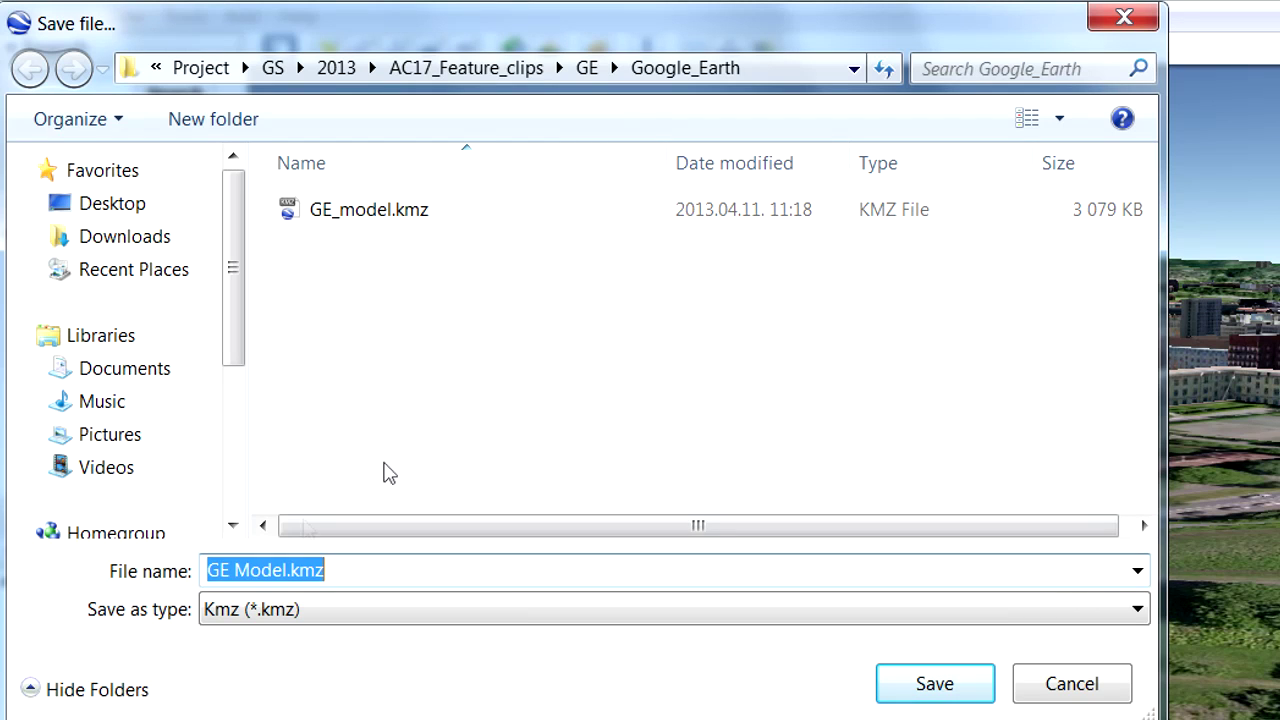
left_click(288, 570)
type("_1")
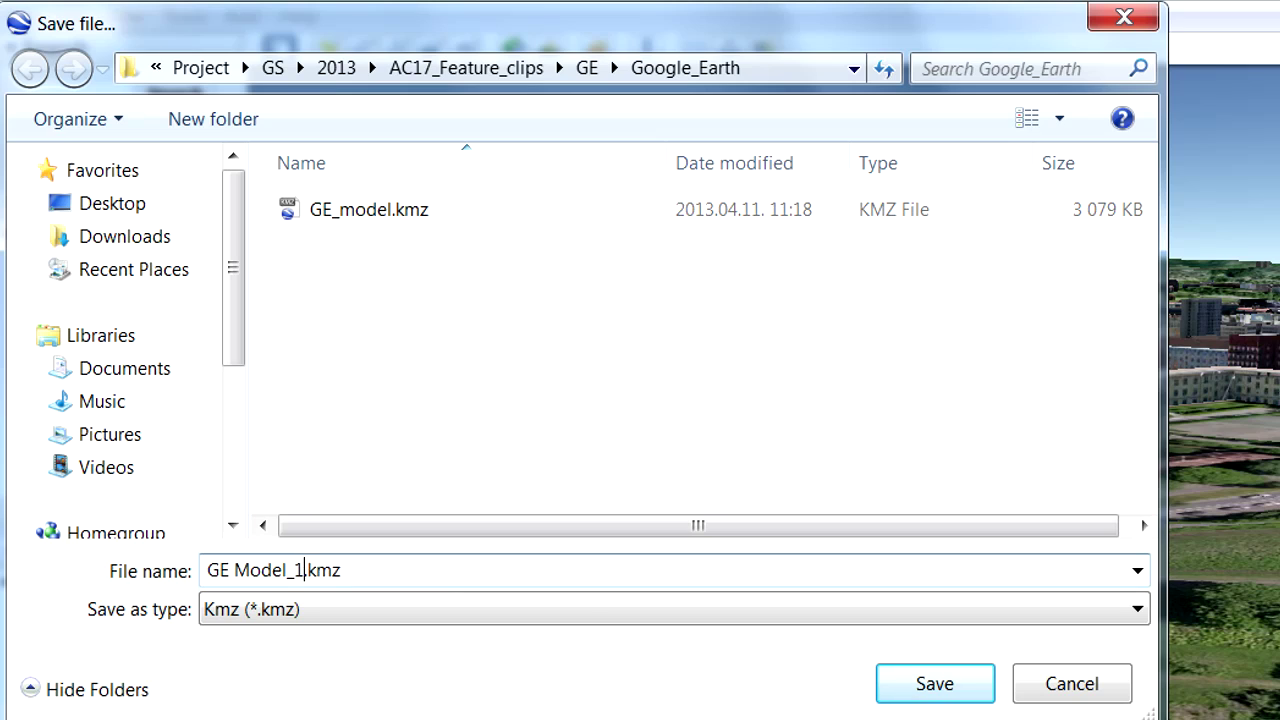
left_click(955, 686)
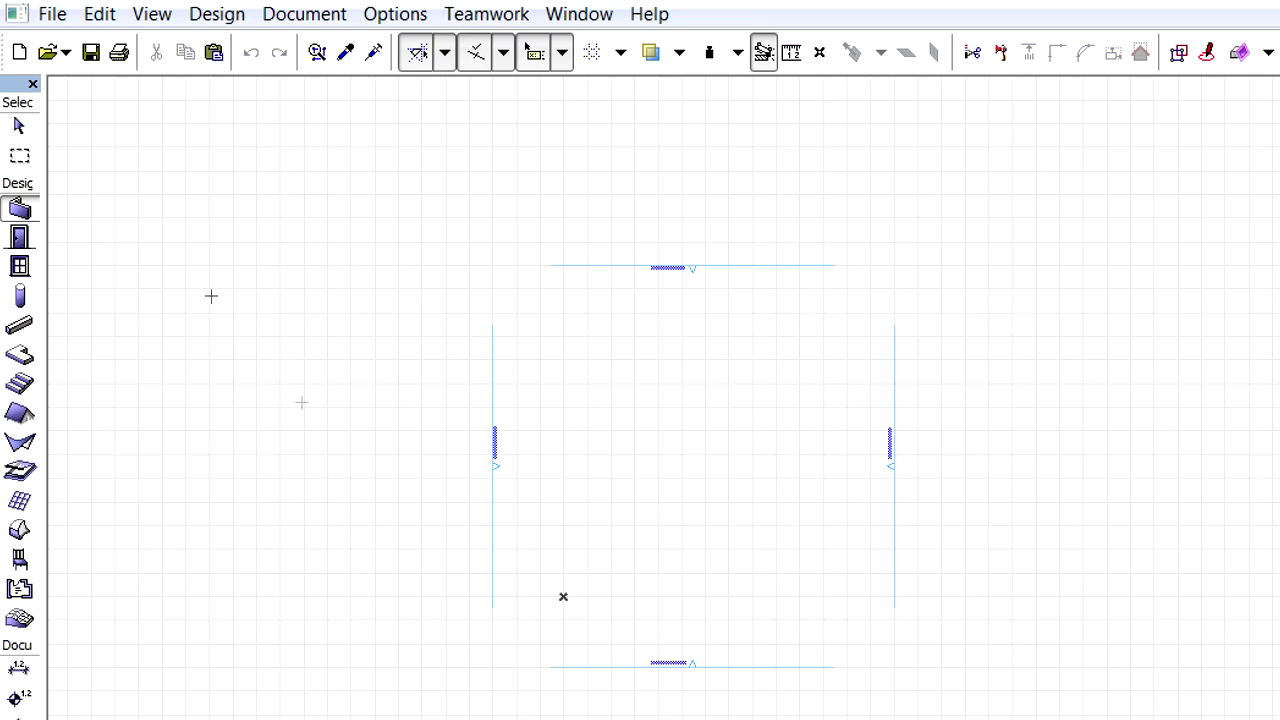
Merge GE Model_1.kmz via File Special and confirm overwriting the project location with its coordinates.
left_click(56, 15)
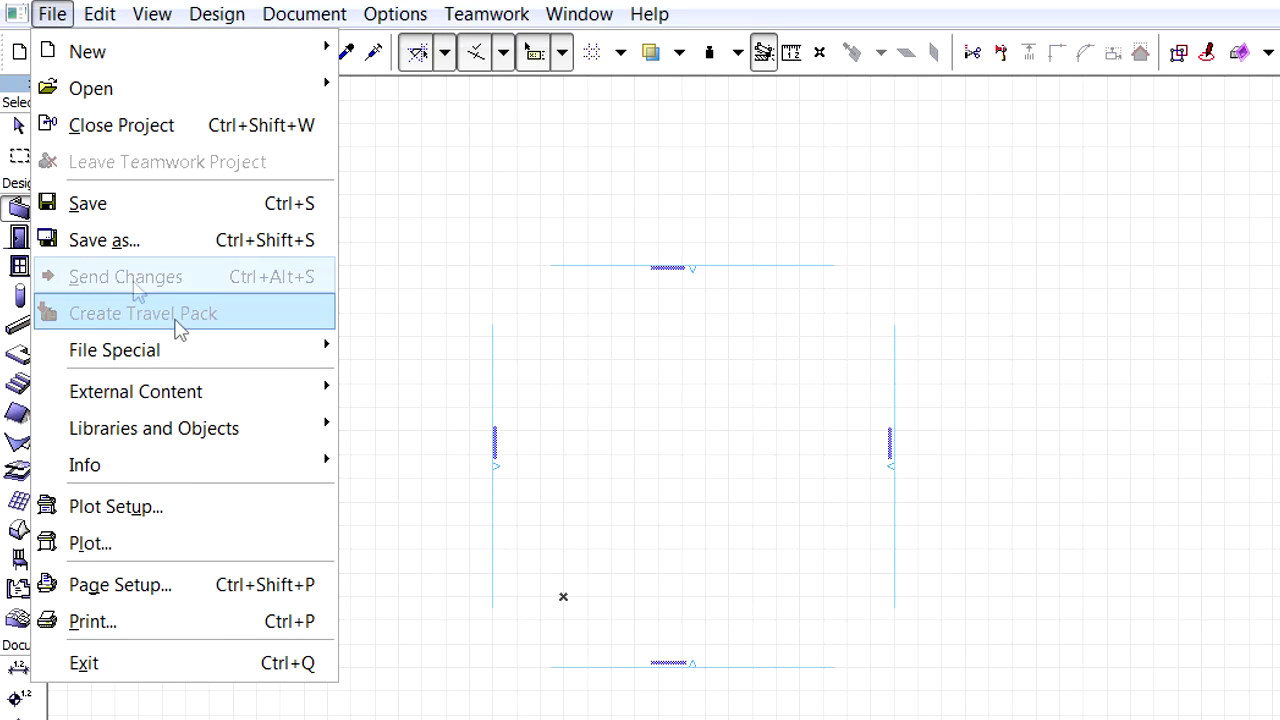
mouse_move(229, 346)
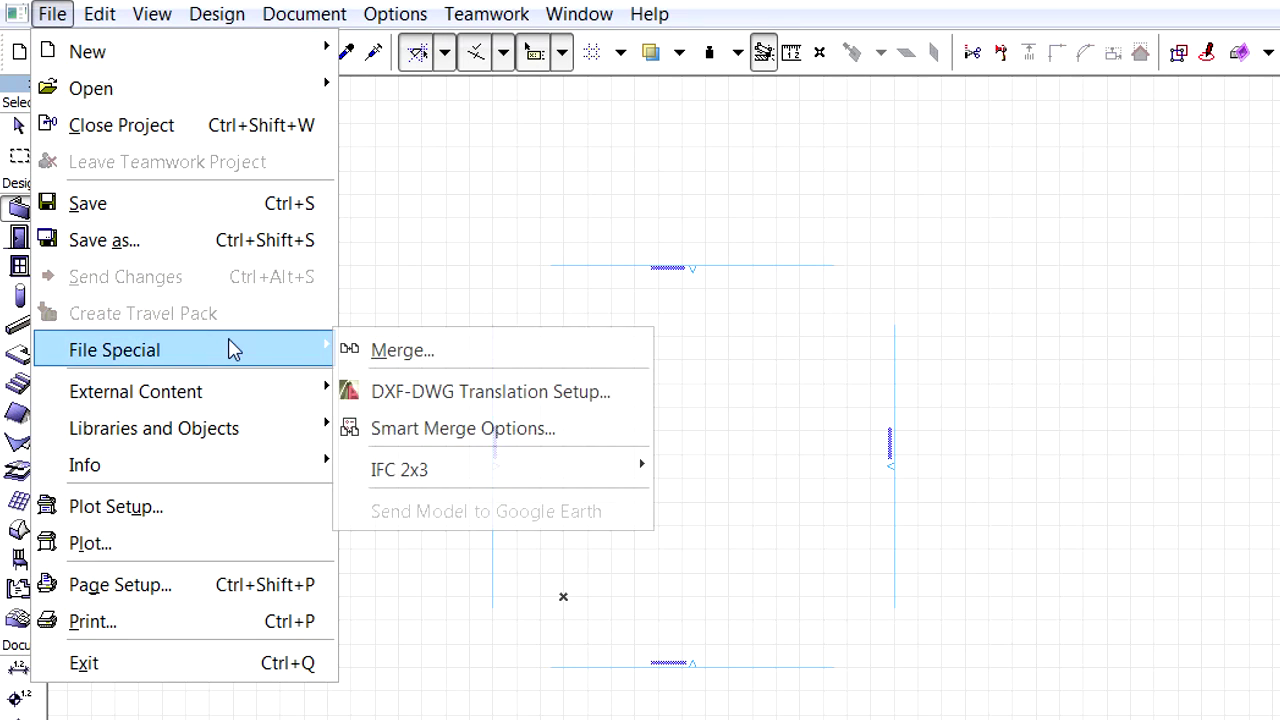
left_click(491, 355)
left_click(495, 212)
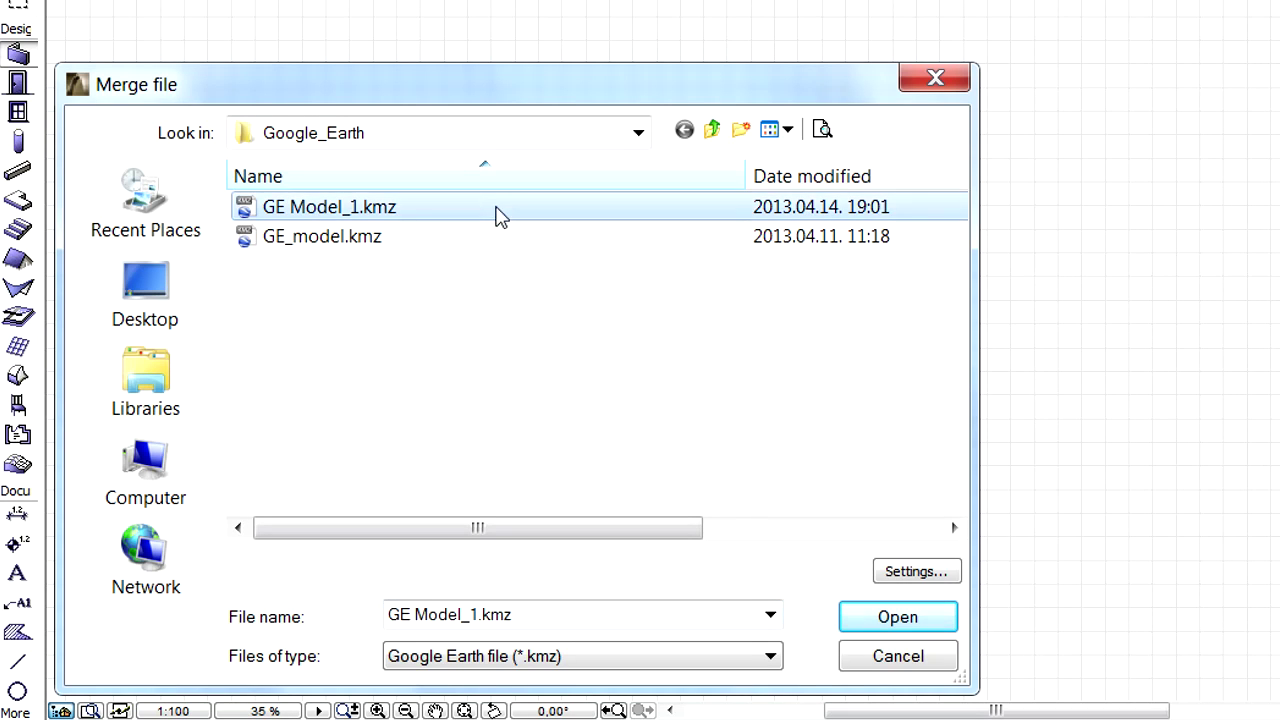
left_click(927, 619)
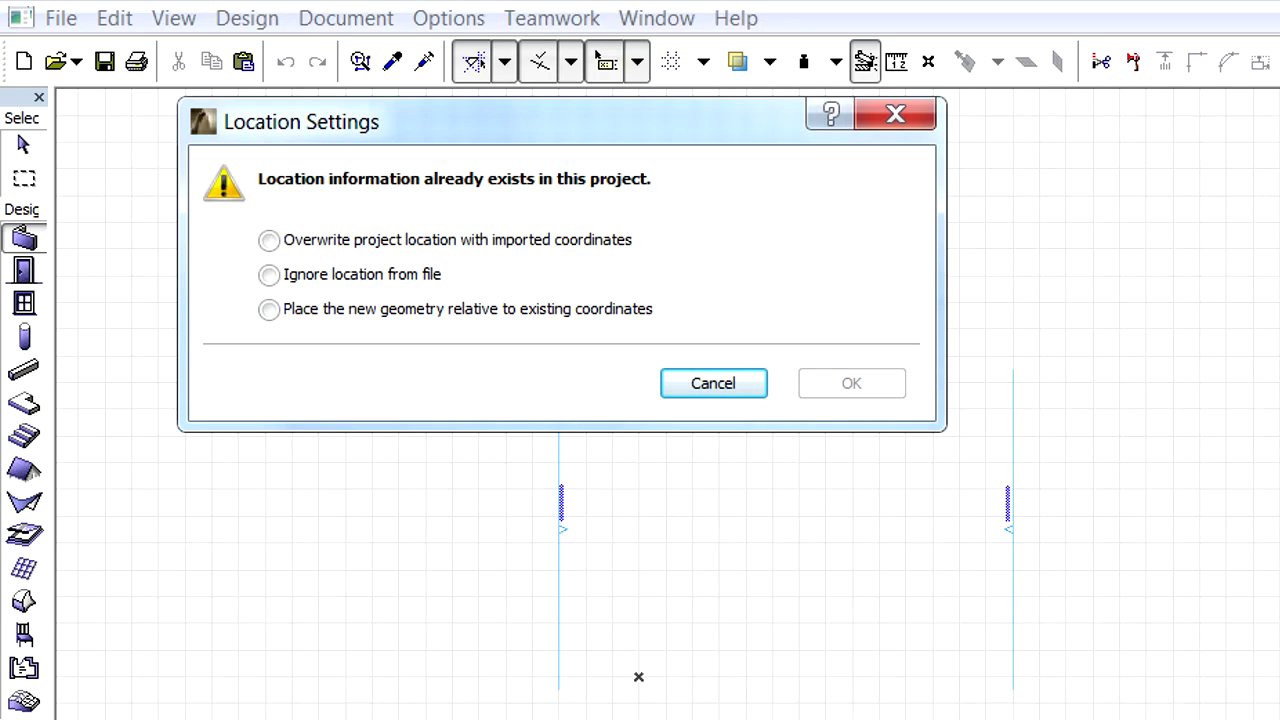
left_click(456, 244)
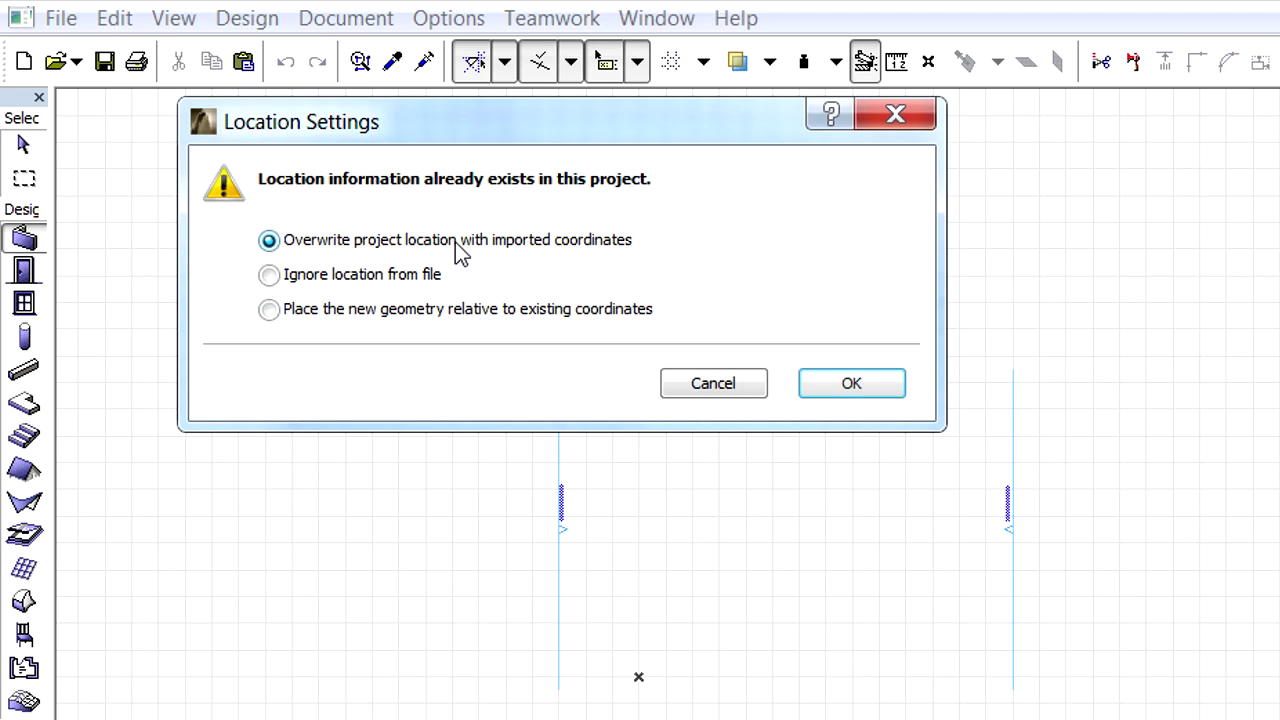
left_click(868, 382)
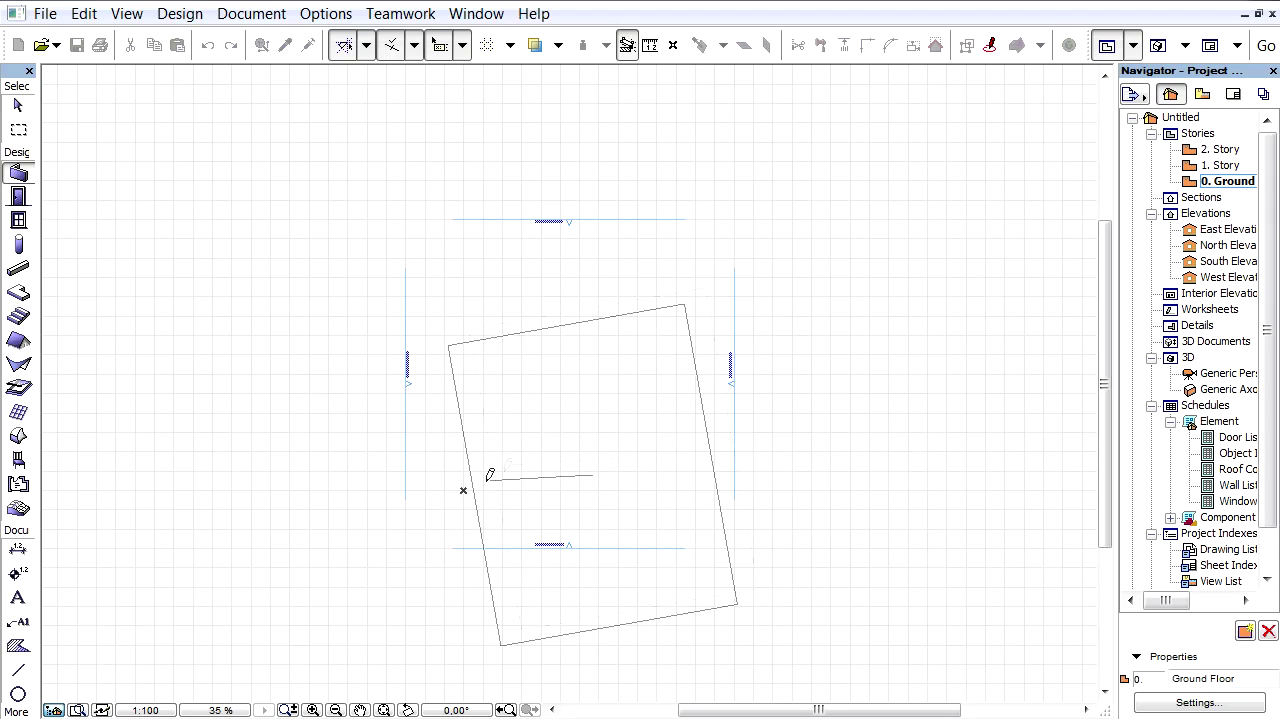
Drop the merged Google Earth building onto the plan and view Project Location with altitude 71,00 m.
left_click(466, 487)
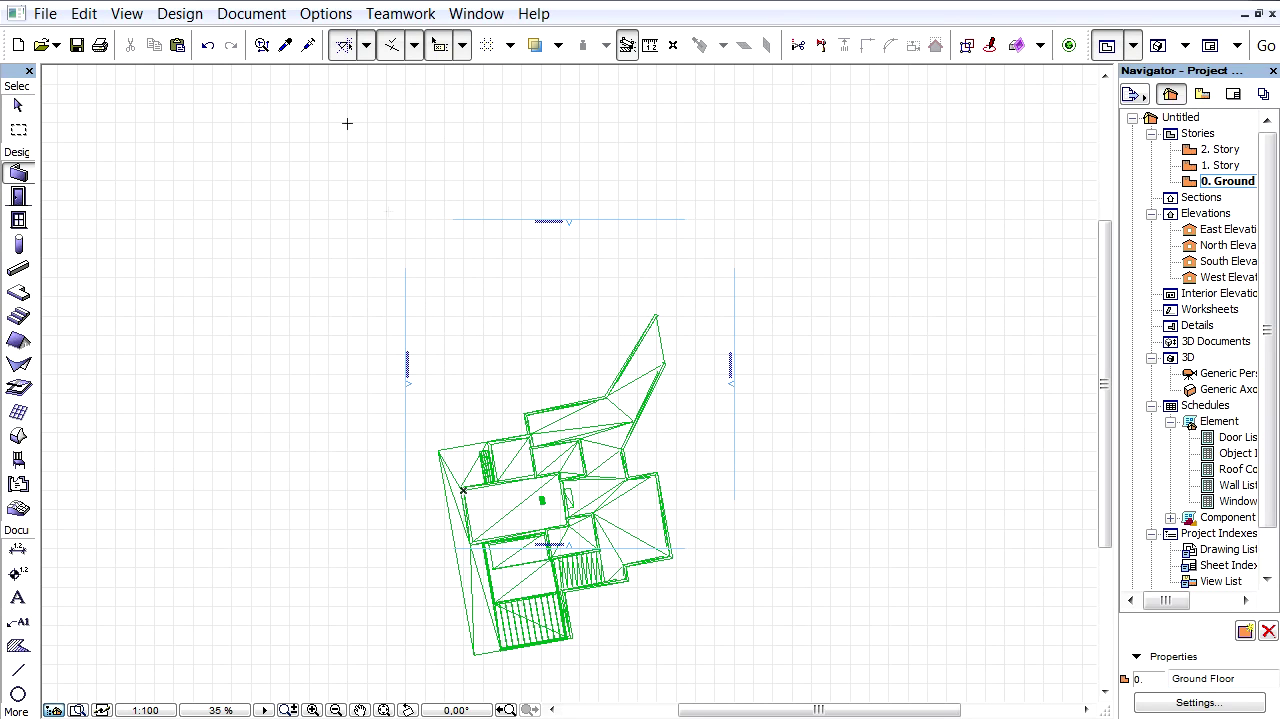
left_click(326, 13)
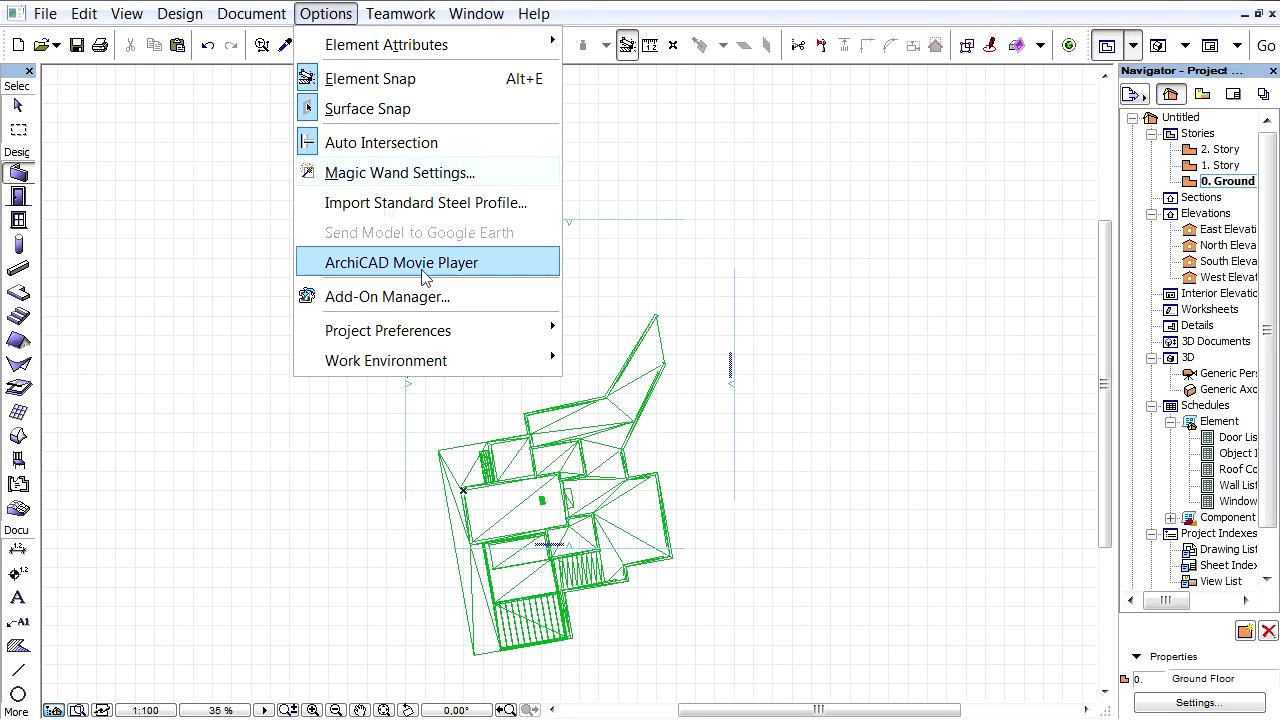
mouse_move(497, 329)
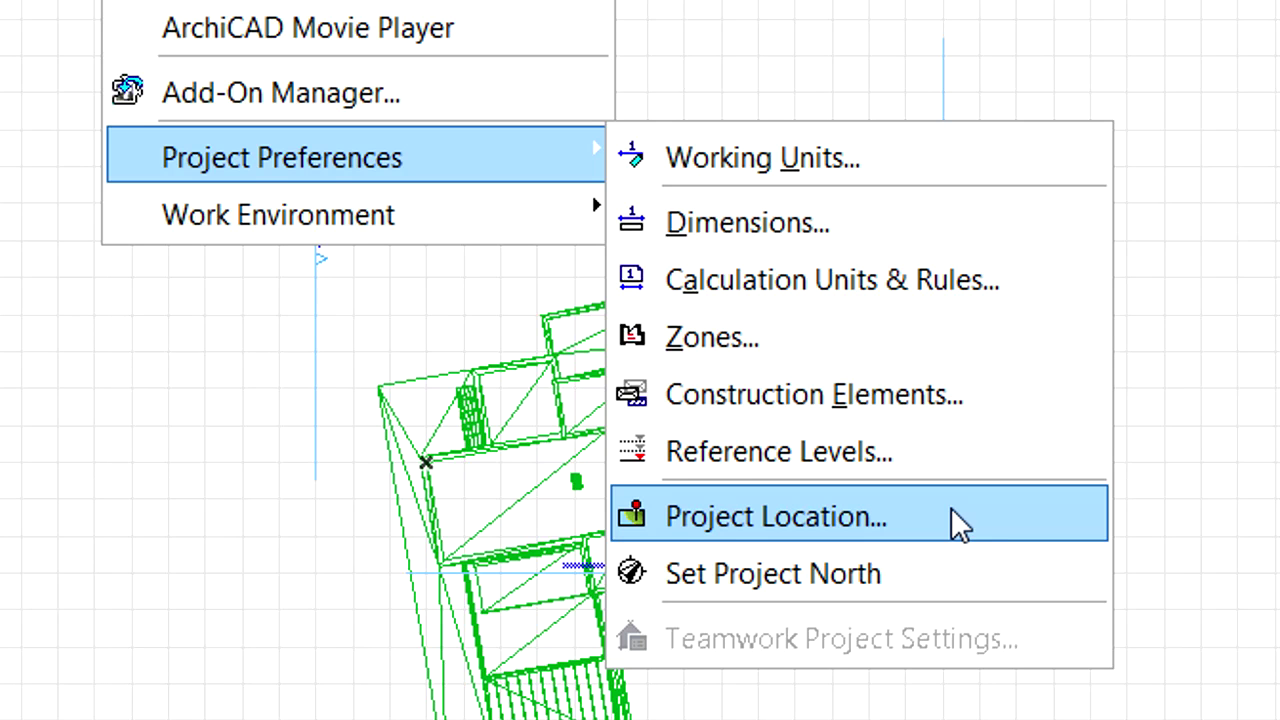
left_click(951, 510)
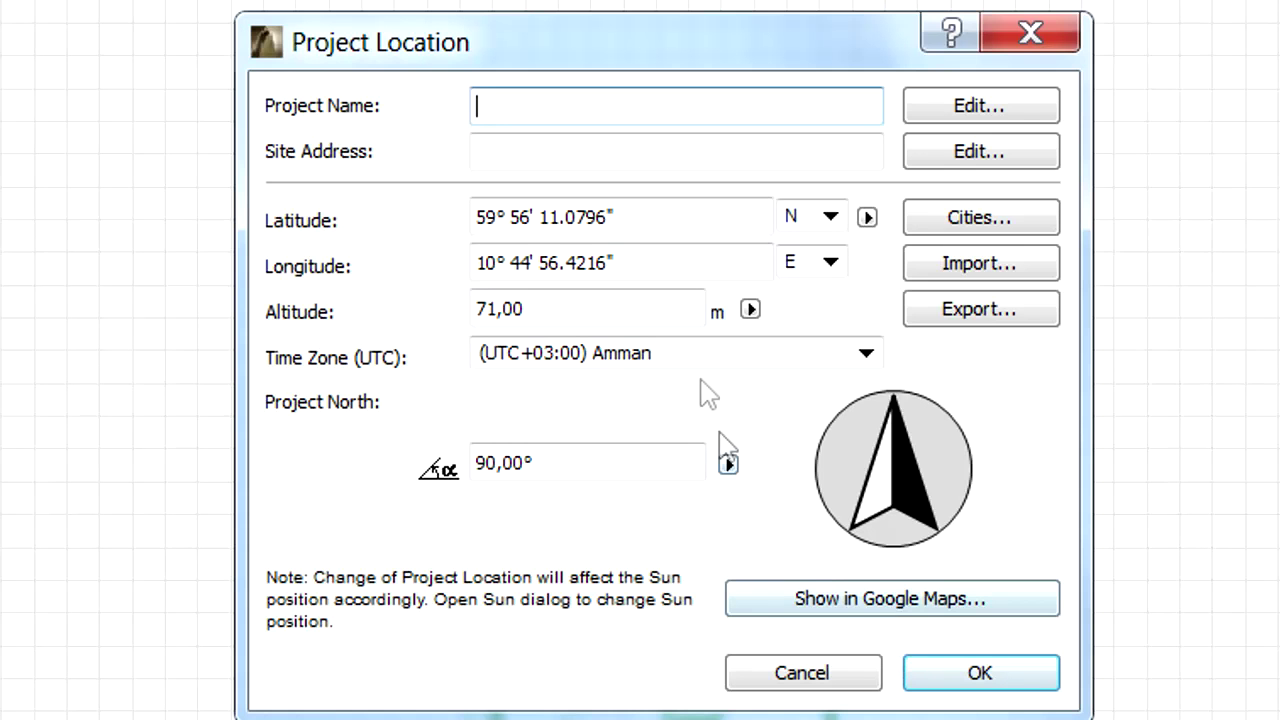